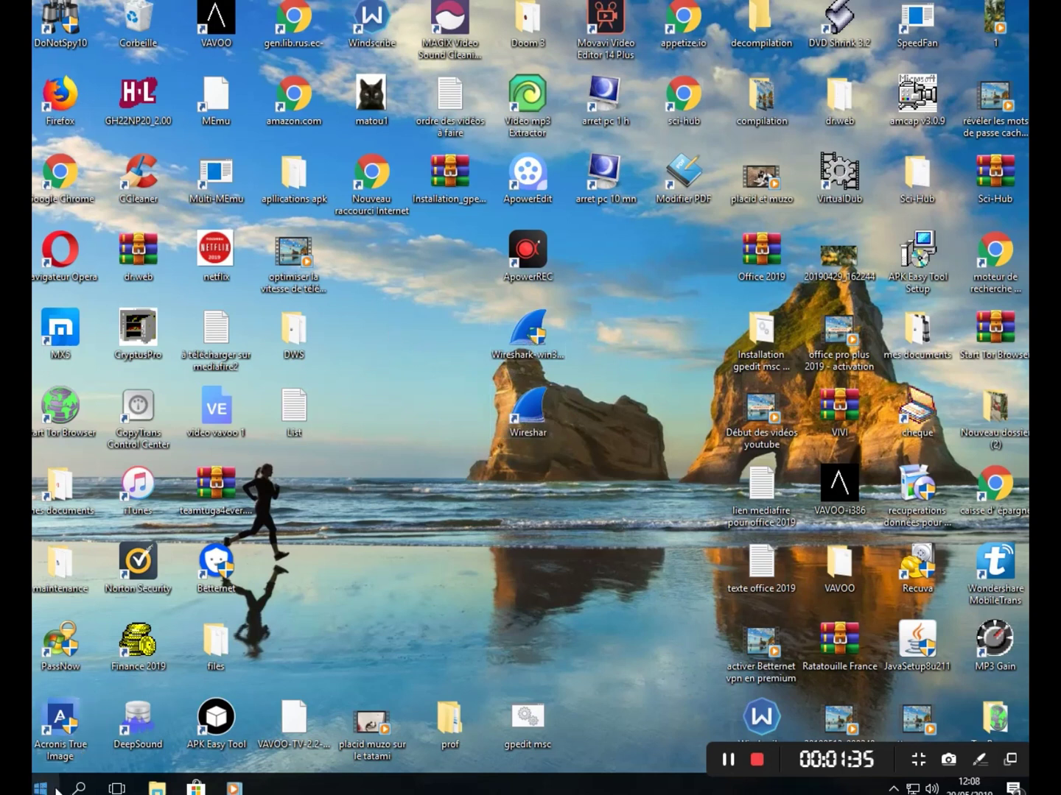
- Open File Explorer and go to the windows 10 (C:) drive under Ce PC
{"action": "left_click", "coordinate": [78, 788]}
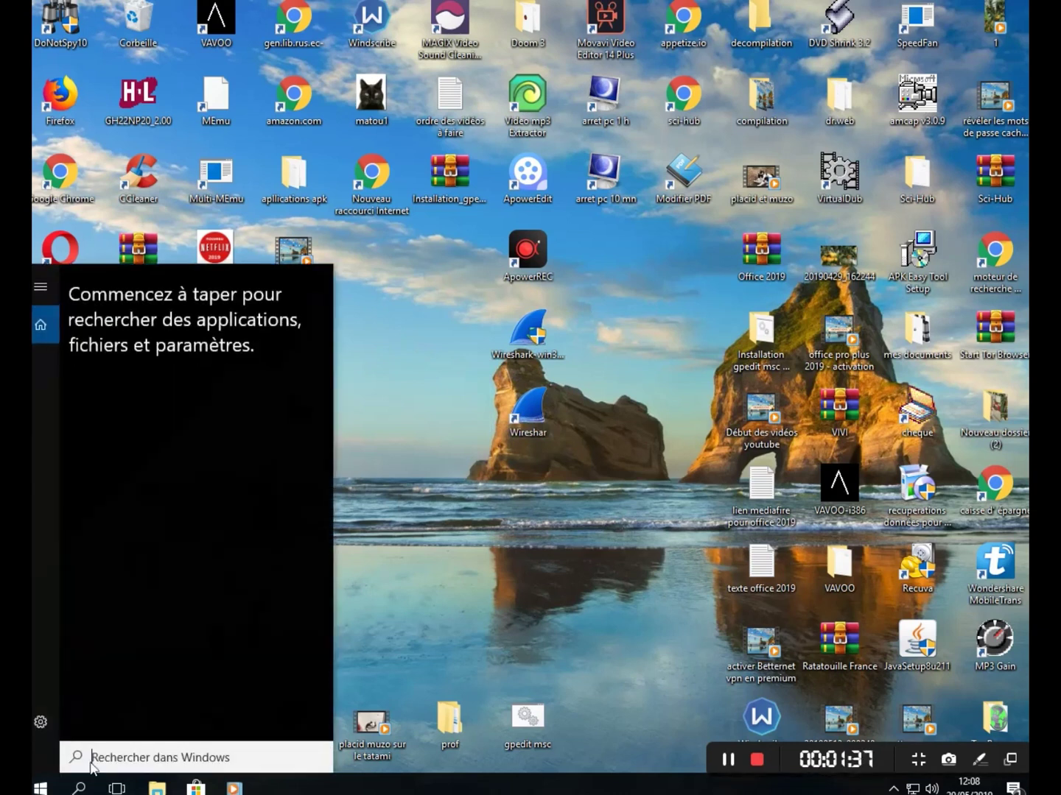
{"action": "left_click", "coordinate": [343, 653]}
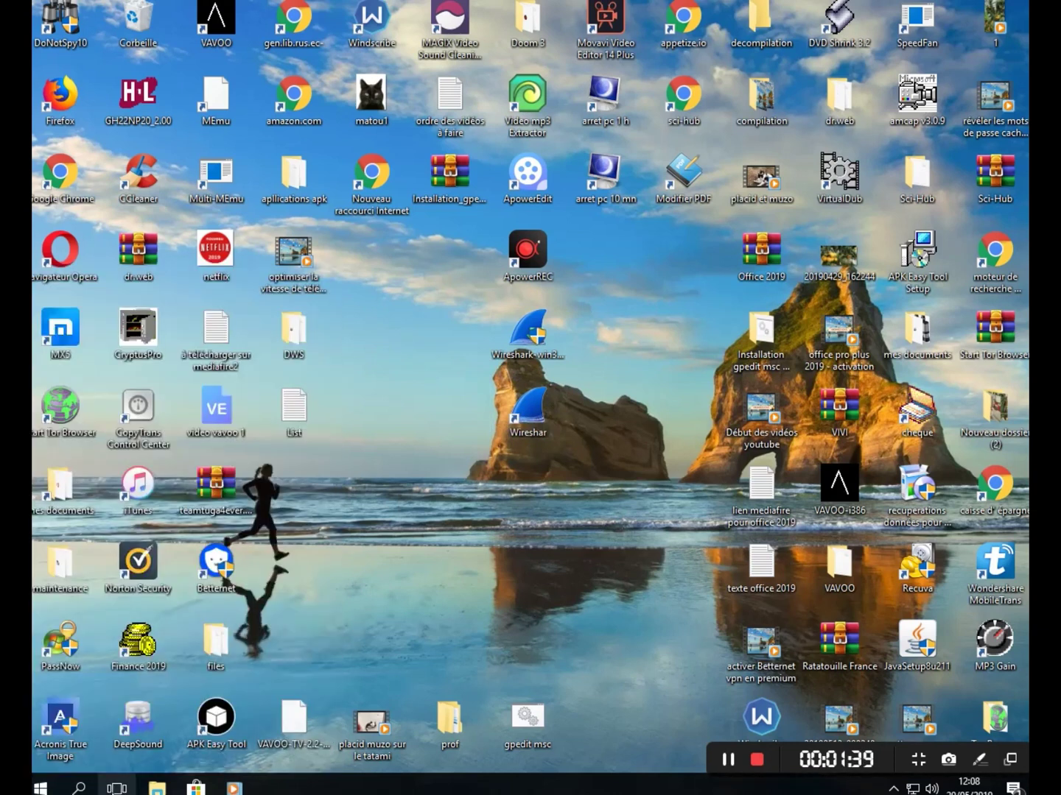
{"action": "left_click", "coordinate": [156, 788]}
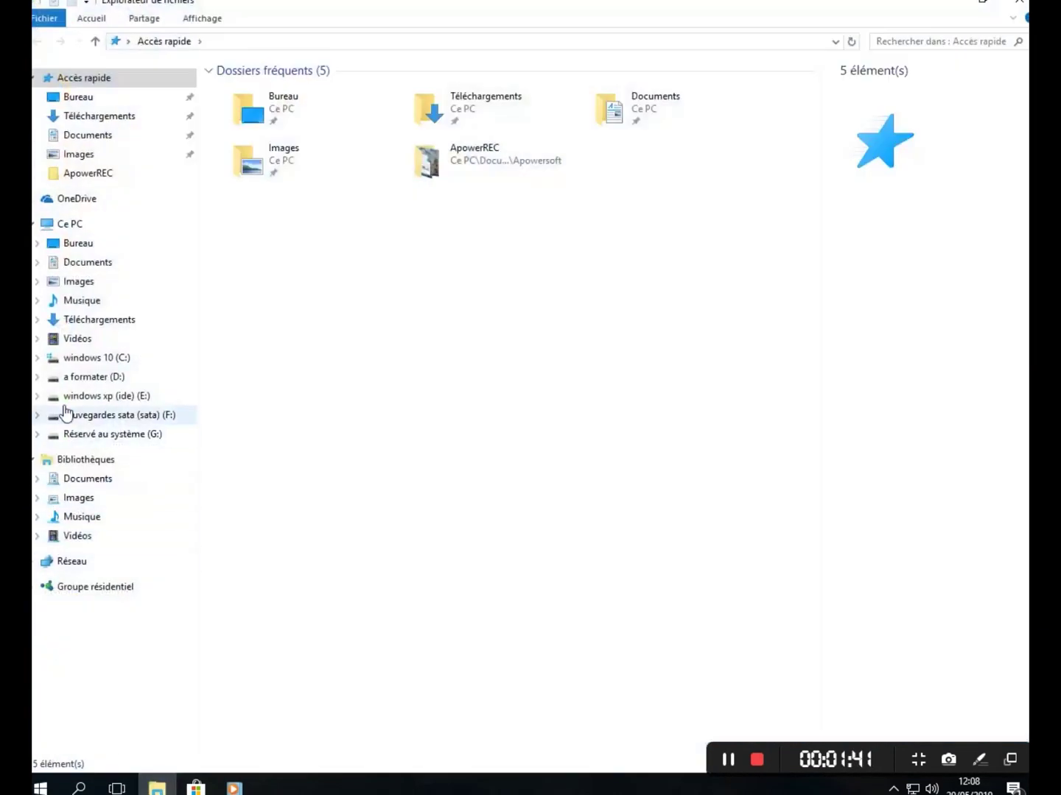
{"action": "left_click", "coordinate": [71, 223]}
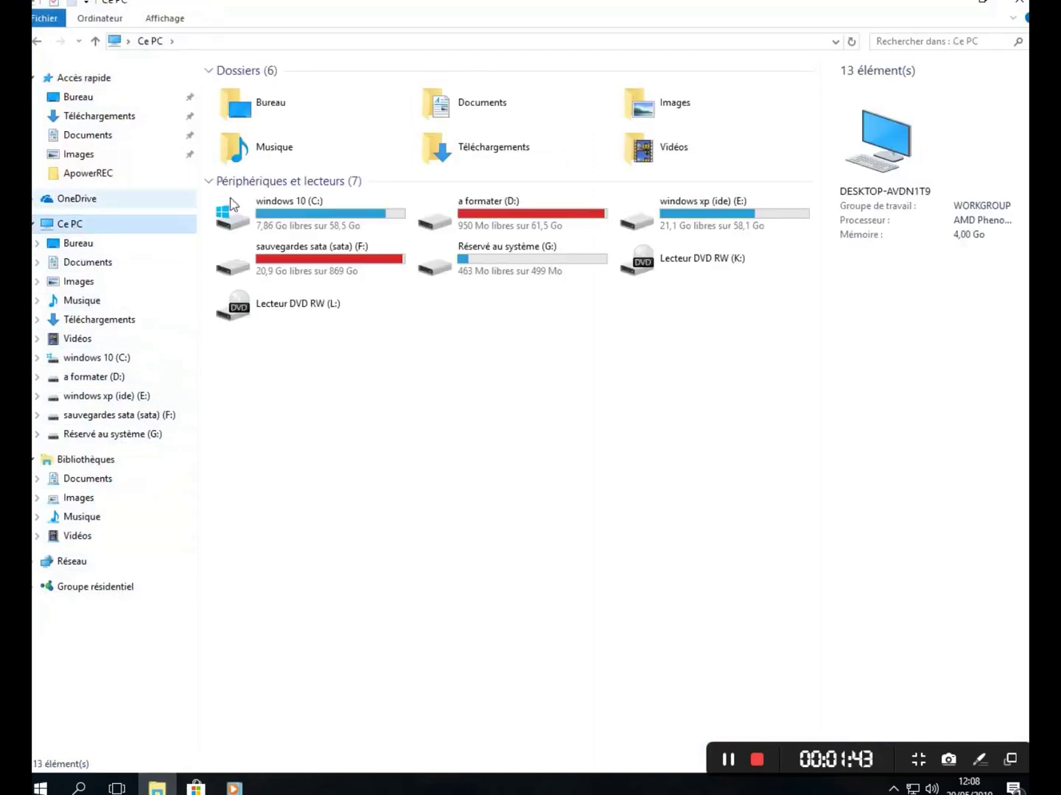
{"action": "double_click", "coordinate": [317, 212]}
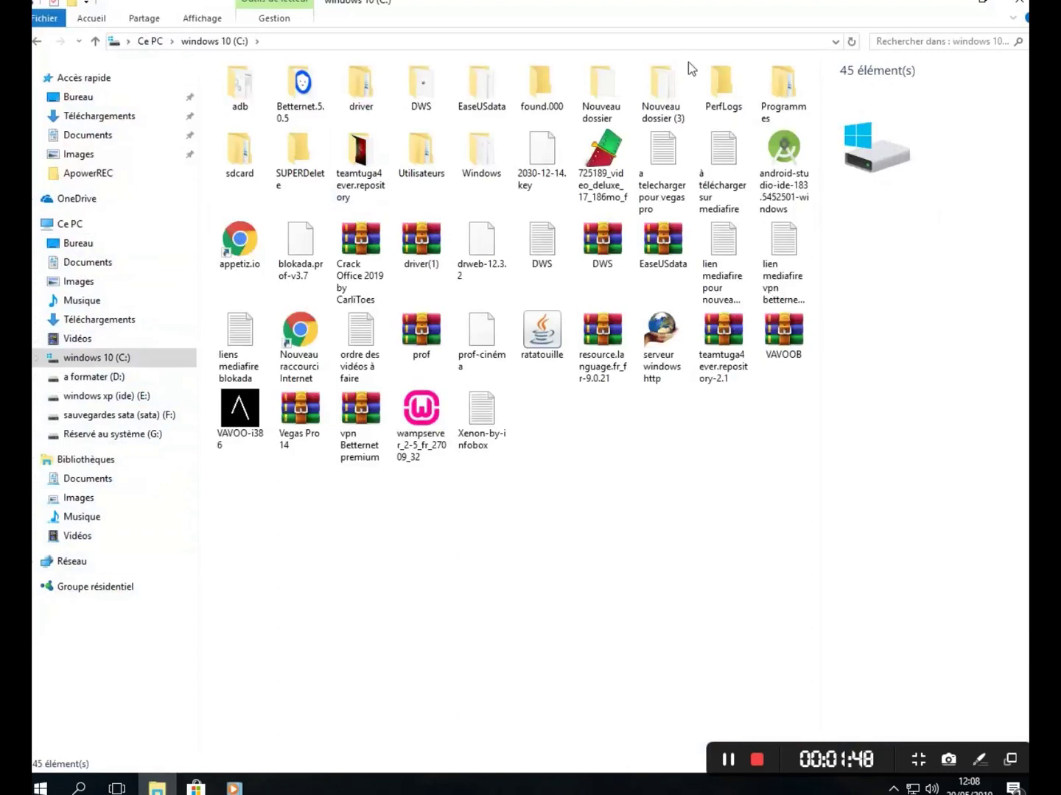
- Open Programmes > Wireshark and select the Wireshark application file
{"action": "double_click", "coordinate": [786, 110]}
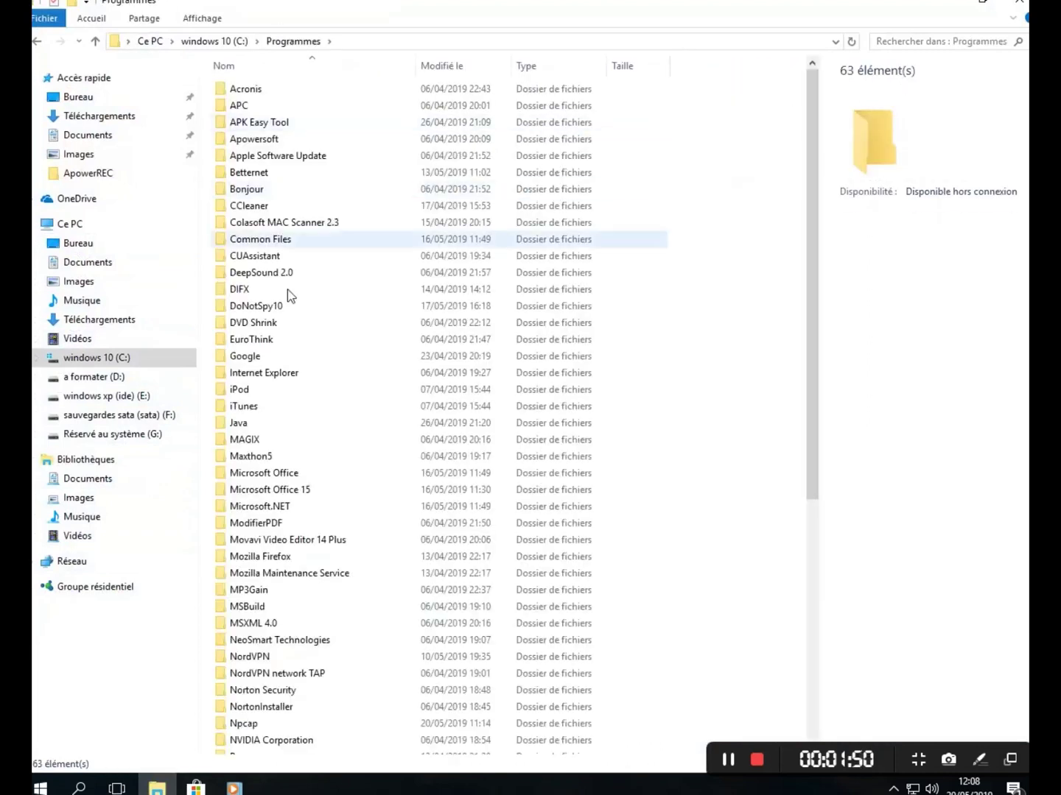
{"action": "scroll", "coordinate": [286, 470], "scroll_direction": "down", "scroll_amount": 5}
{"action": "scroll", "coordinate": [287, 470], "scroll_direction": "down", "scroll_amount": 3}
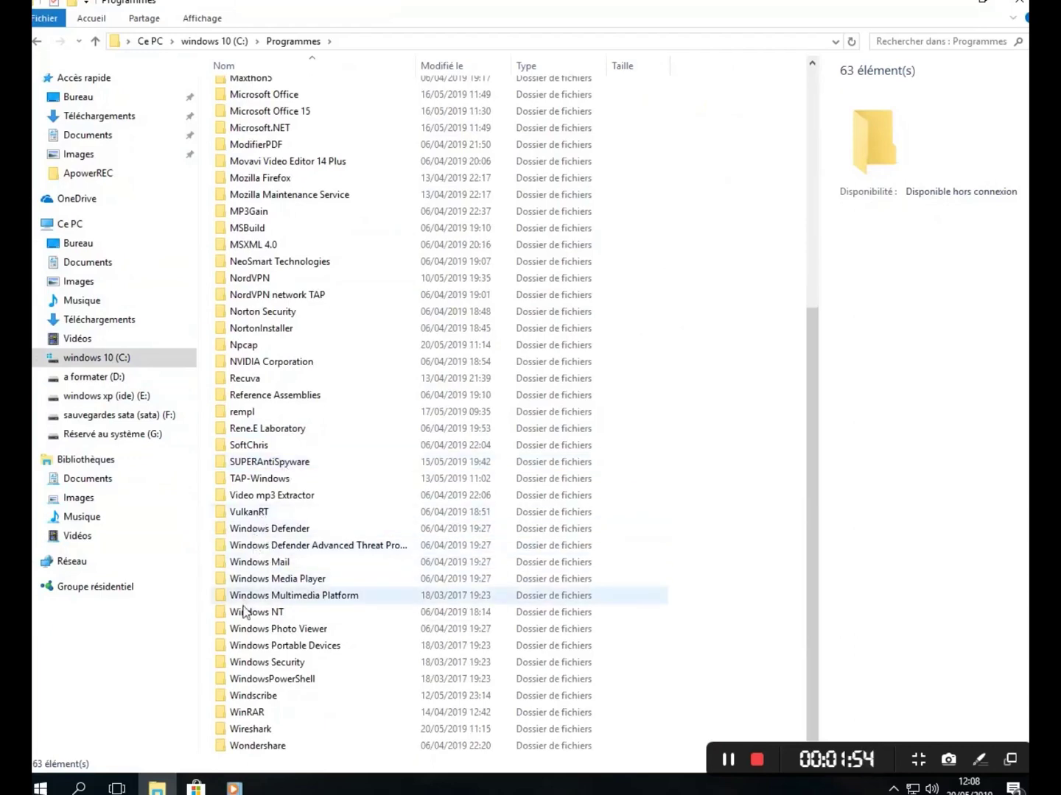
{"action": "double_click", "coordinate": [248, 732]}
{"action": "scroll", "coordinate": [269, 505], "scroll_direction": "down", "scroll_amount": 5}
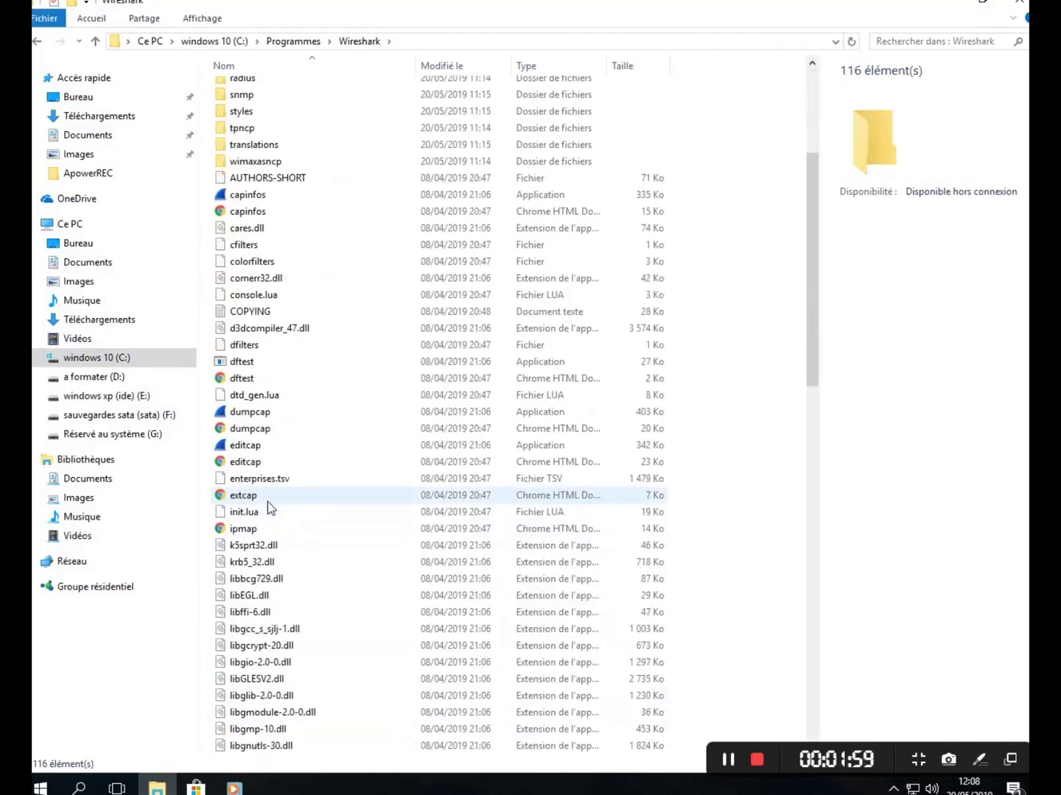
{"action": "scroll", "coordinate": [269, 506], "scroll_direction": "down", "scroll_amount": 18}
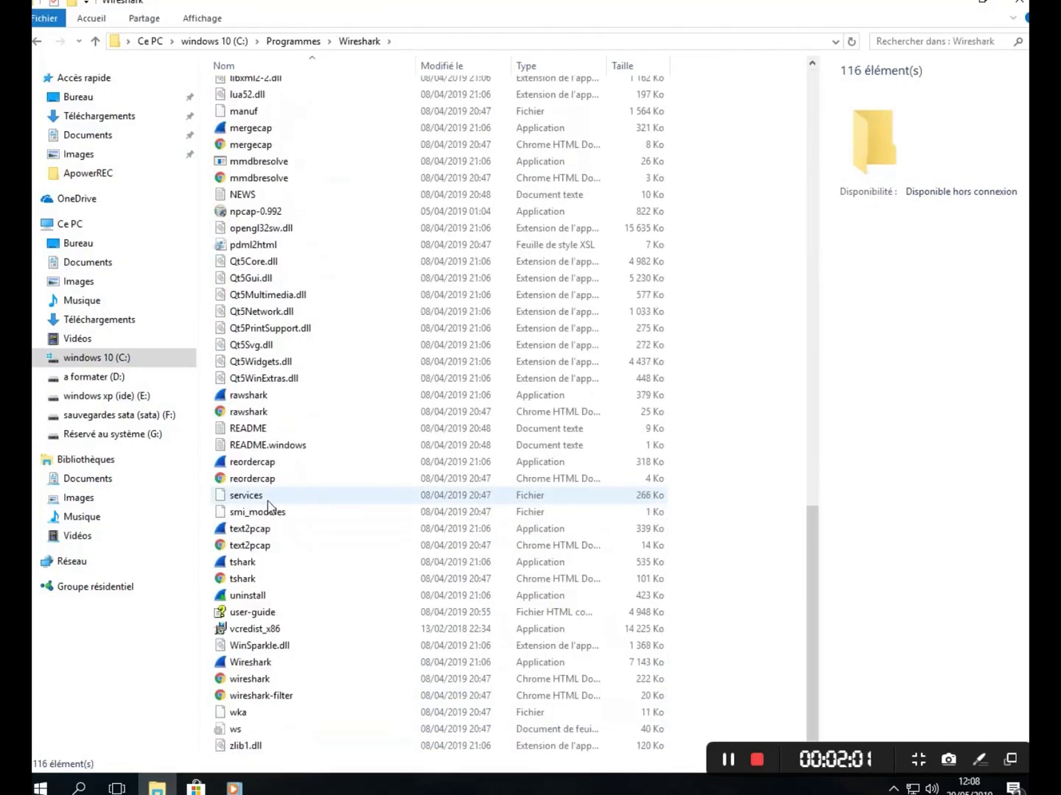
{"action": "mouse_move", "coordinate": [250, 667]}
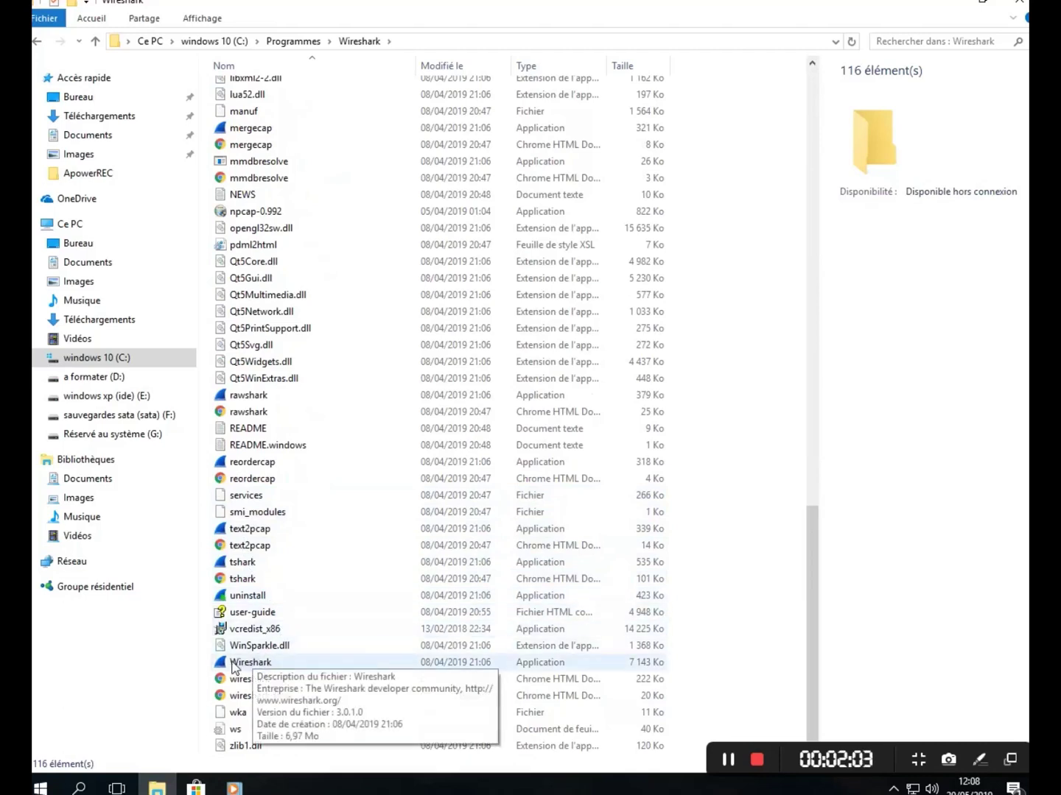
{"action": "left_click", "coordinate": [254, 666]}
- Send the Wireshark application to Bureau (créer un raccourci) to make a desktop shortcut
{"action": "right_click", "coordinate": [254, 666]}
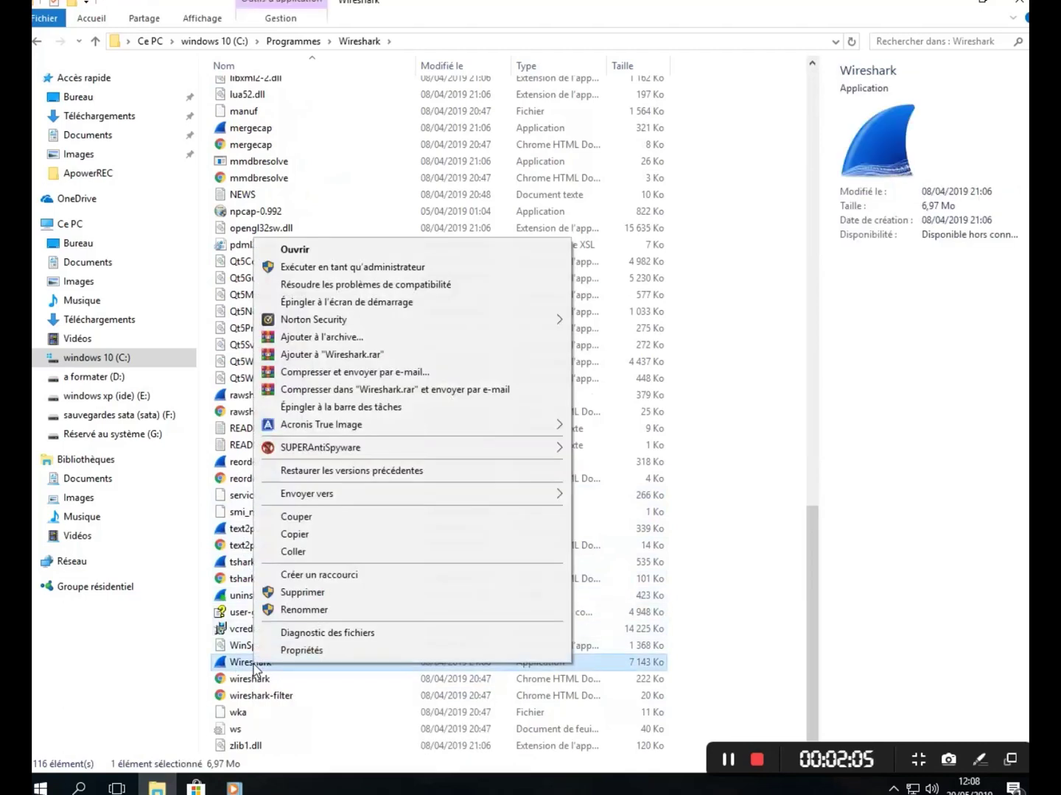
{"action": "mouse_move", "coordinate": [335, 494]}
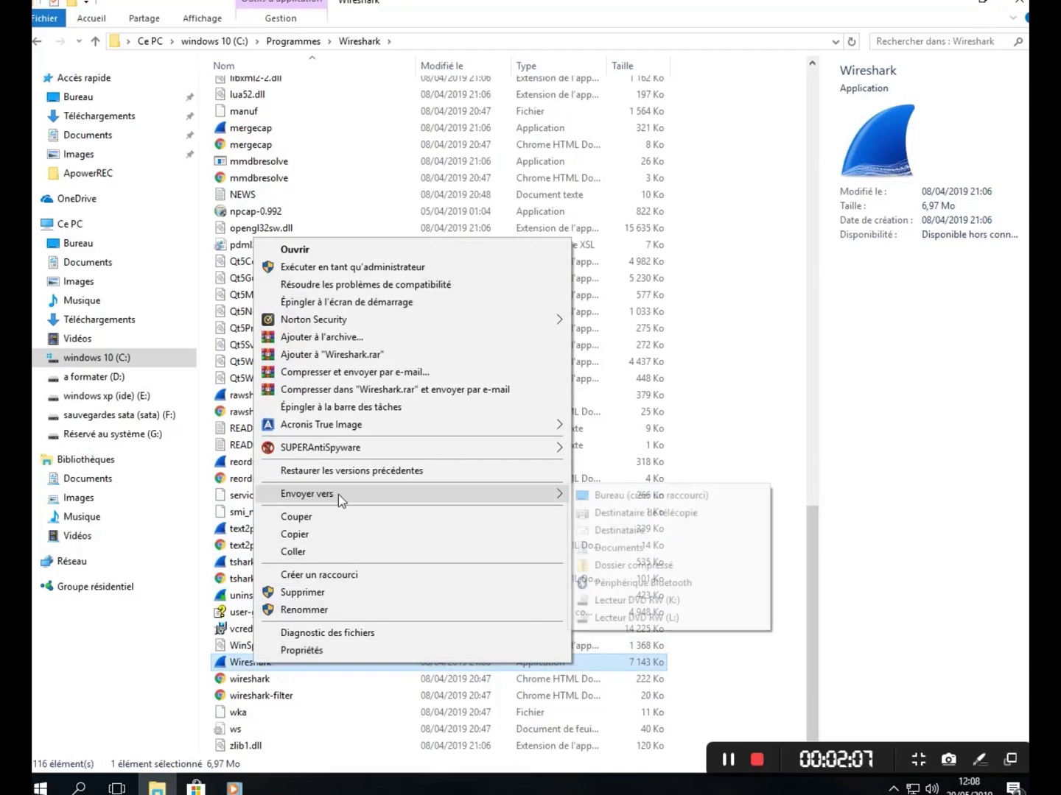
{"action": "left_click", "coordinate": [616, 503]}
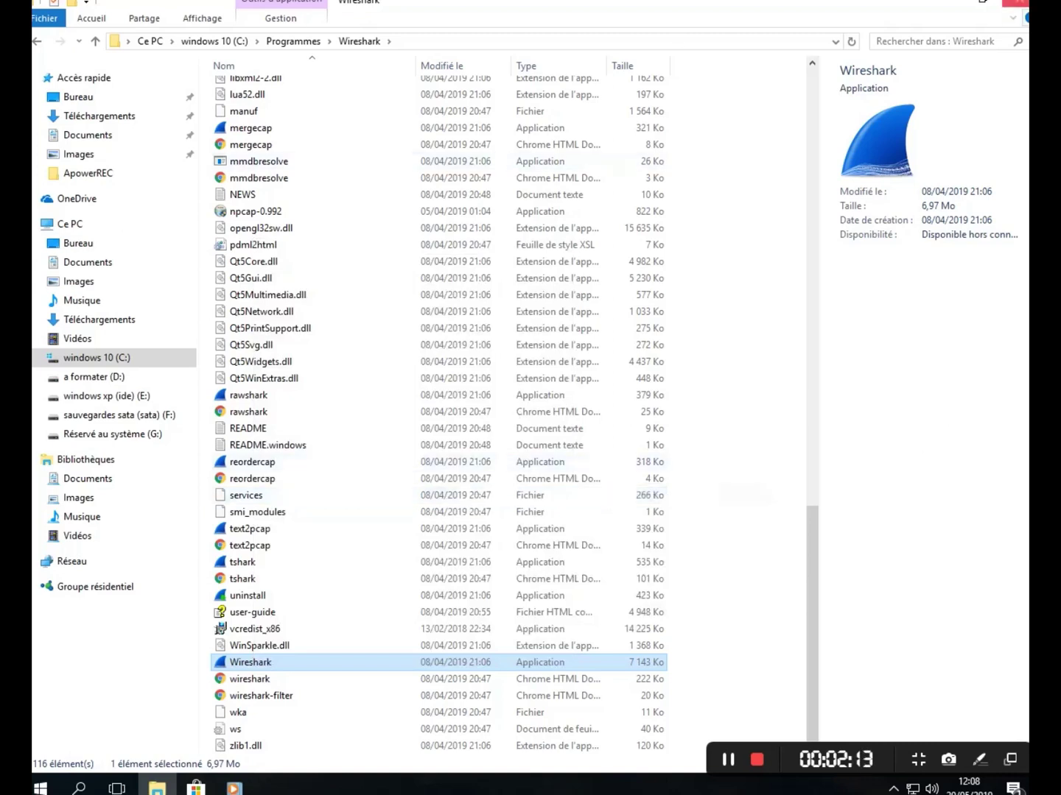
- Minimize Explorer and delete the new Wireshark - Raccourci shortcut from the desktop
{"action": "left_click", "coordinate": [1017, 2]}
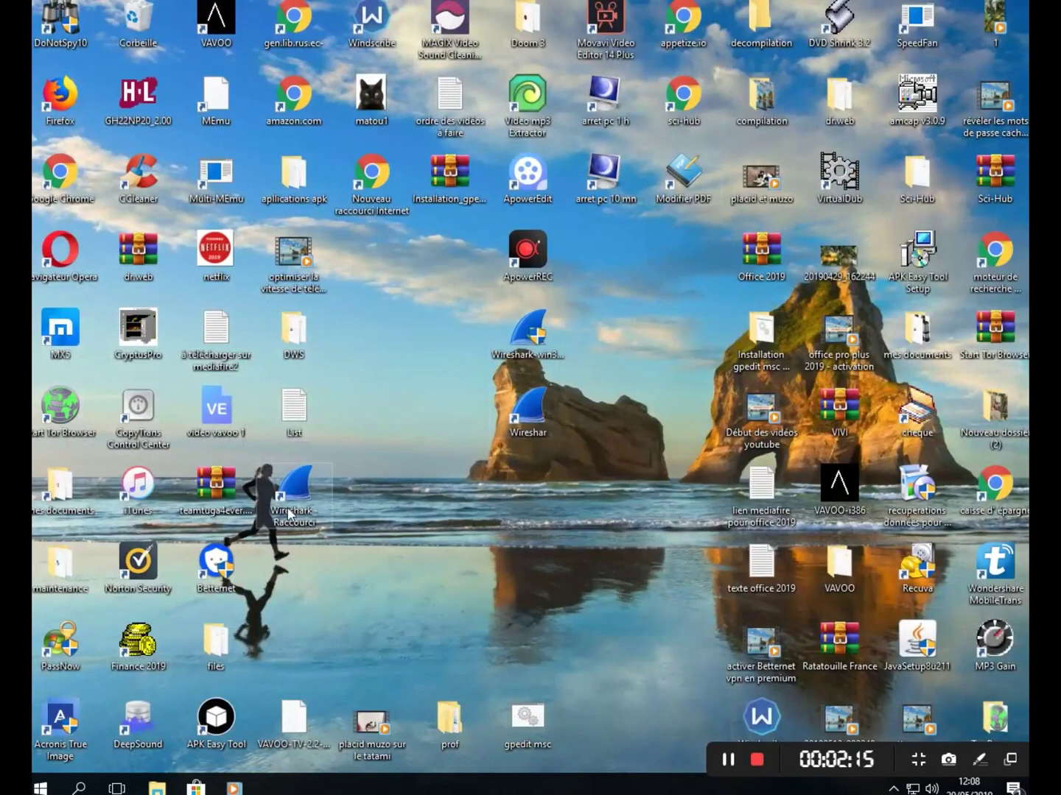
{"action": "mouse_move", "coordinate": [318, 504]}
{"action": "left_mouse_down"}
{"action": "mouse_move", "coordinate": [331, 481]}
{"action": "mouse_move", "coordinate": [550, 410]}
{"action": "mouse_move", "coordinate": [302, 507]}
{"action": "left_mouse_up"}
{"action": "right_click", "coordinate": [302, 509]}
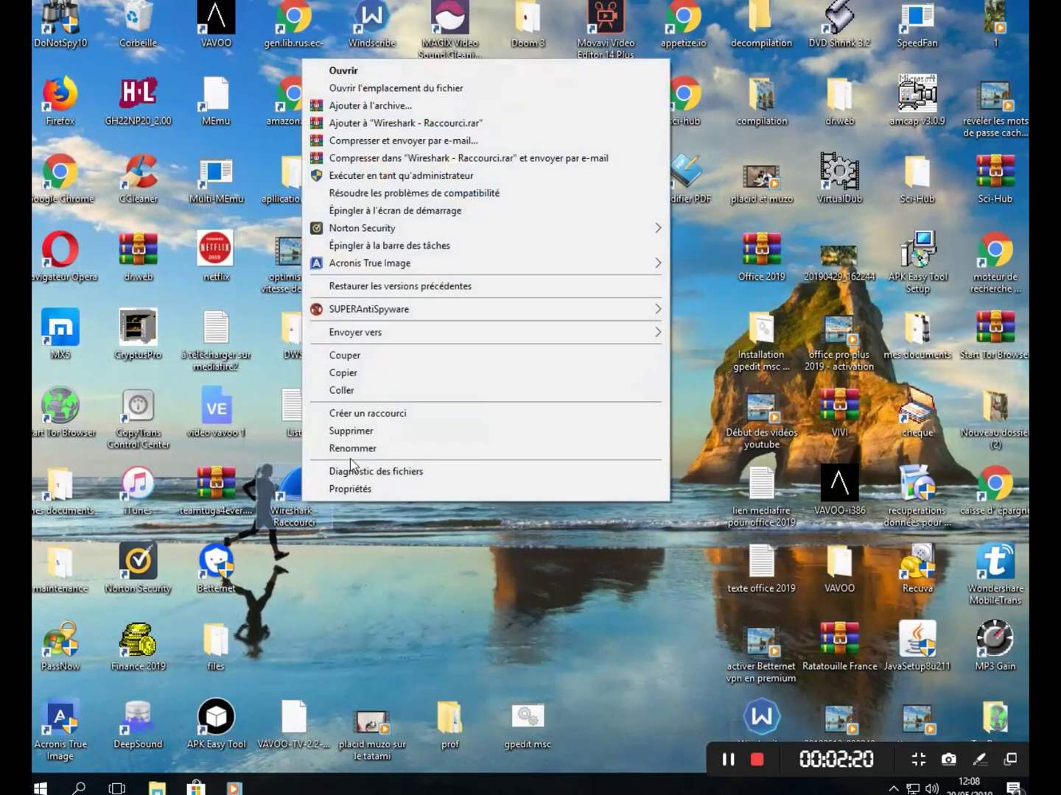
{"action": "left_click", "coordinate": [359, 432]}
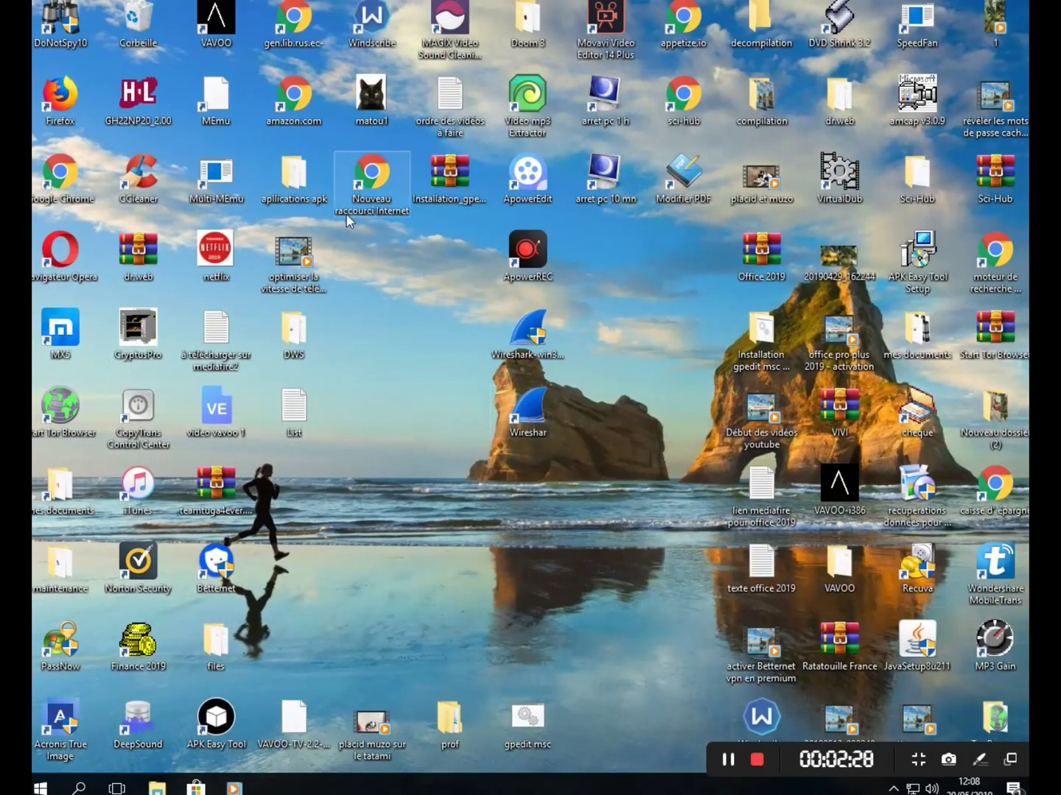
- Launch Wireshark 3.0.1 from the desktop shortcut and select the Ethernet interface
{"action": "double_click", "coordinate": [543, 416]}
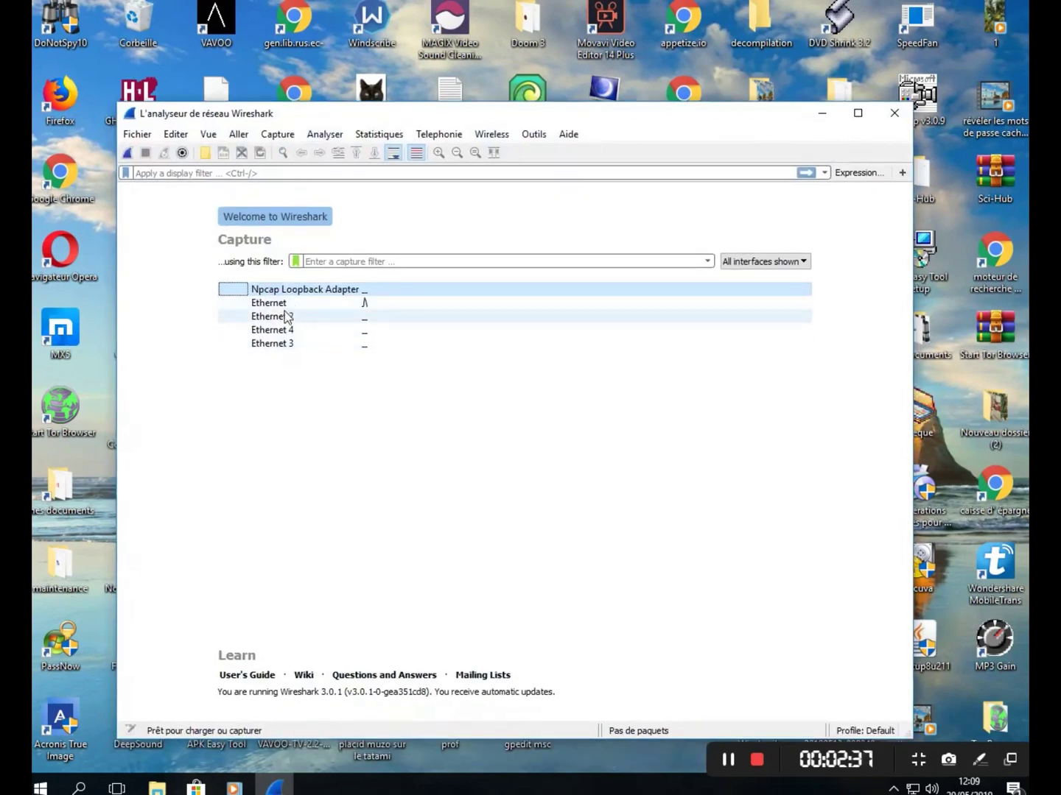
{"action": "left_click", "coordinate": [257, 309]}
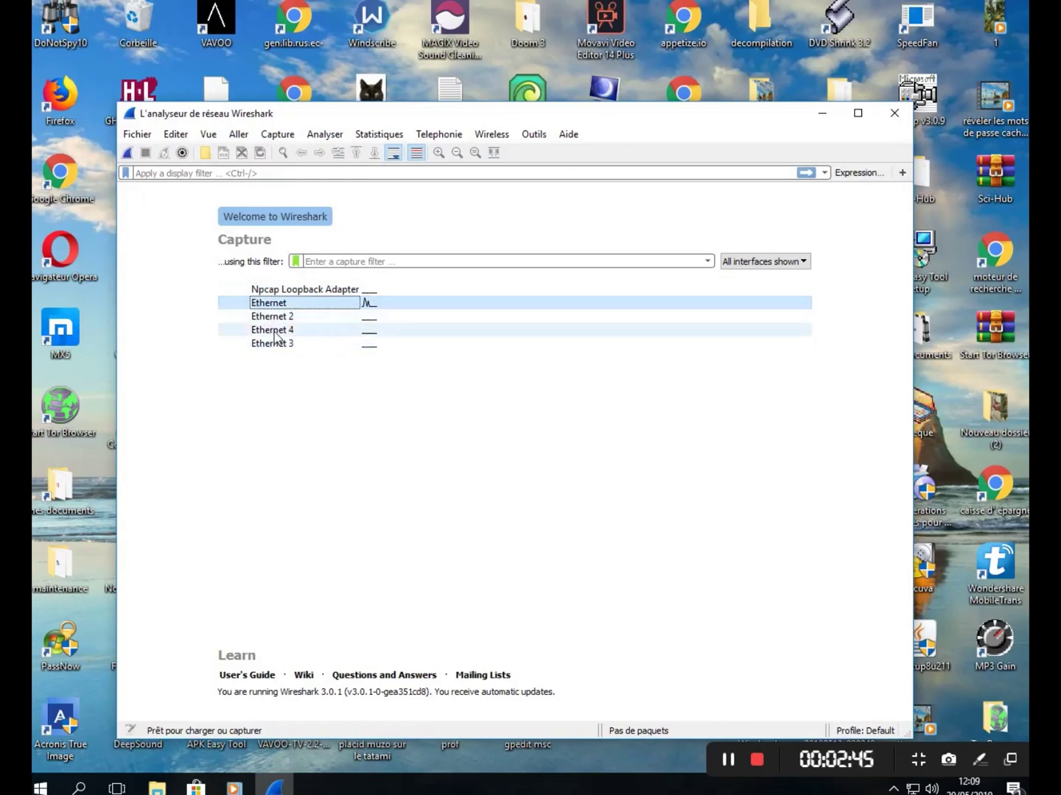
{"action": "mouse_move", "coordinate": [276, 336]}
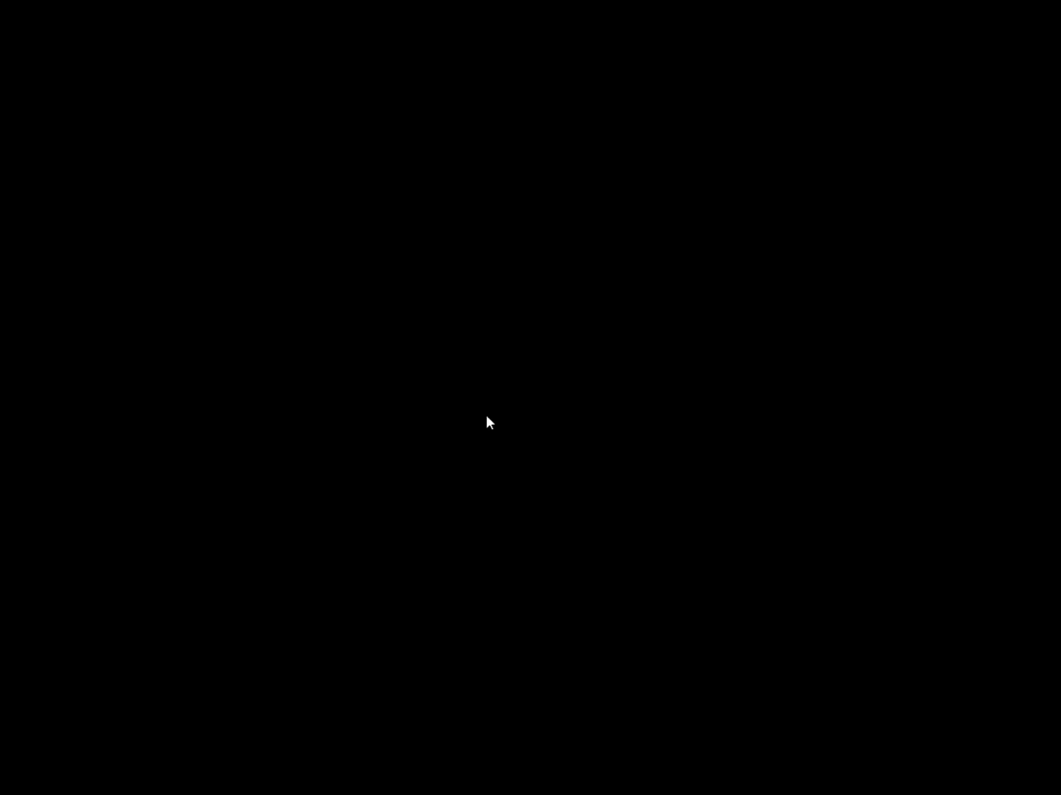
- Open Task Manager beside Wireshark and end the Acronis Active Protection Service process
{"action": "left_click", "coordinate": [486, 416]}
{"action": "left_click_drag", "start_coordinate": [300, 104], "coordinate": [445, 173]}
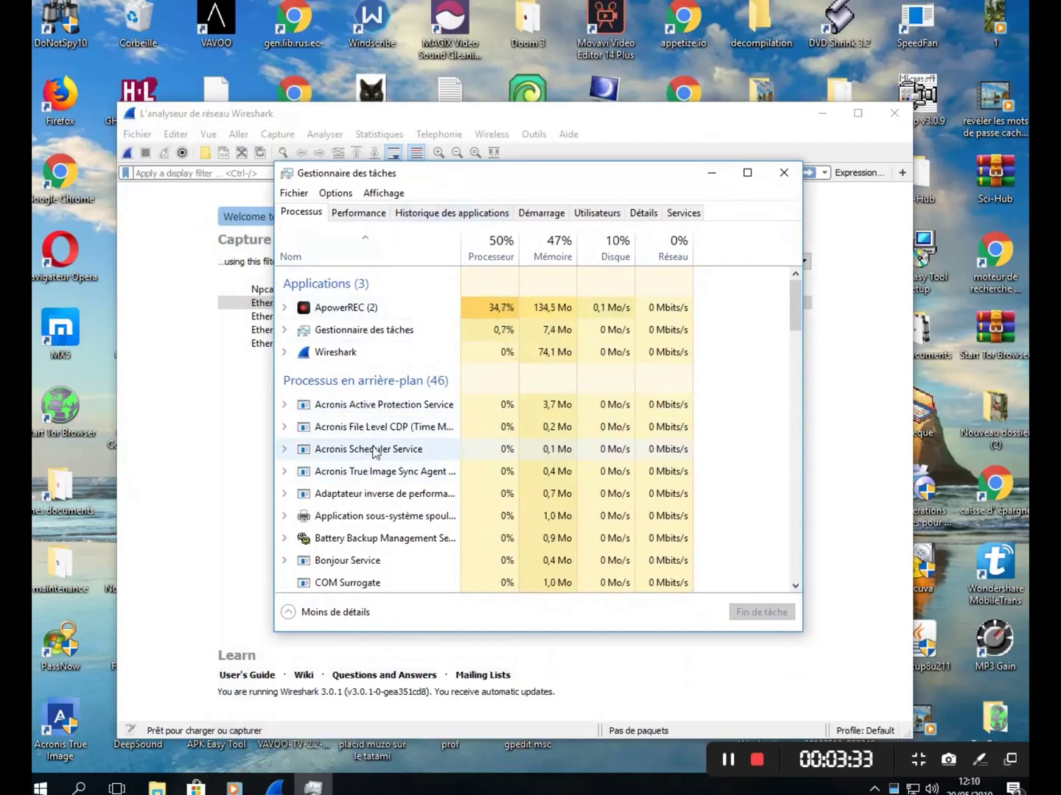
{"action": "left_click", "coordinate": [349, 407]}
{"action": "right_click", "coordinate": [350, 406]}
{"action": "left_click", "coordinate": [402, 434]}
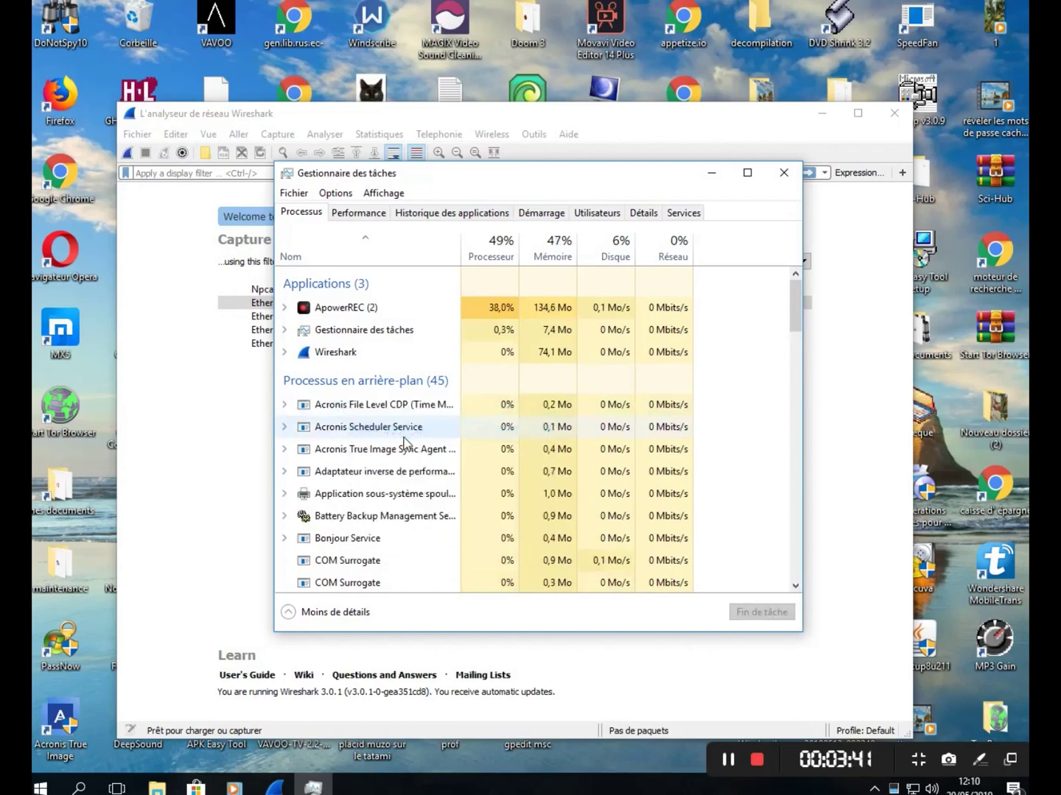
- End the Bonjour Service and Cortana processes with Fin de tâche
{"action": "scroll", "coordinate": [346, 516], "scroll_direction": "down", "scroll_amount": 1}
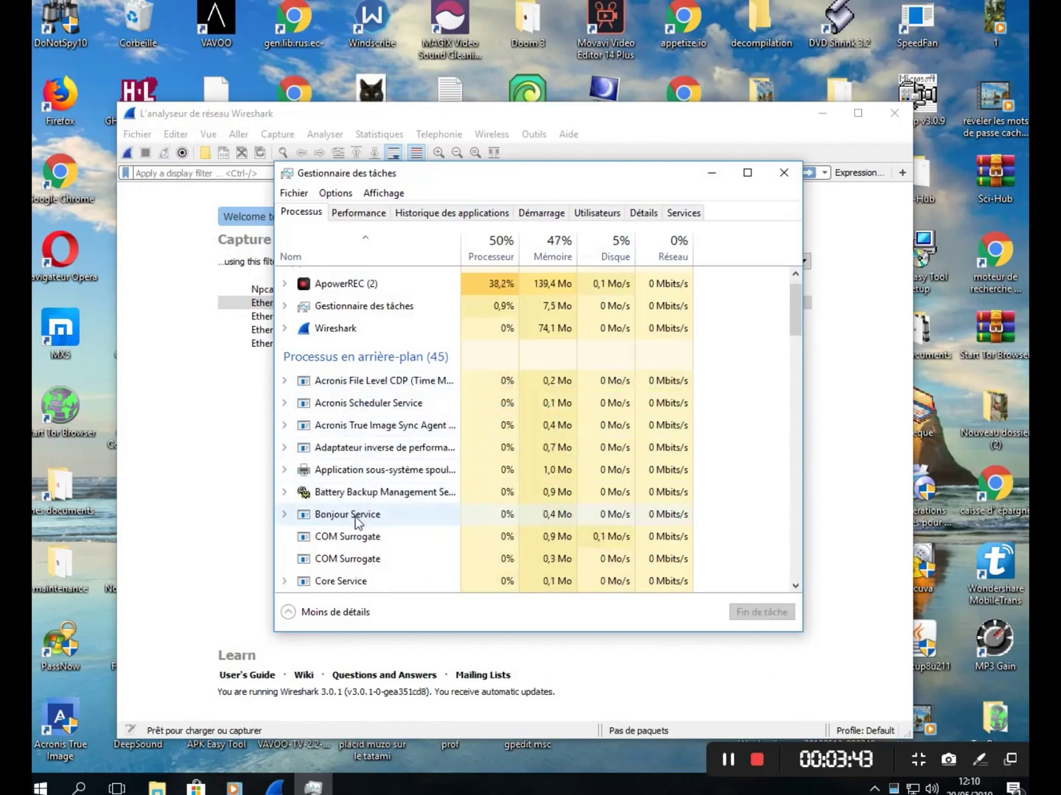
{"action": "left_click", "coordinate": [355, 512]}
{"action": "right_click", "coordinate": [355, 511]}
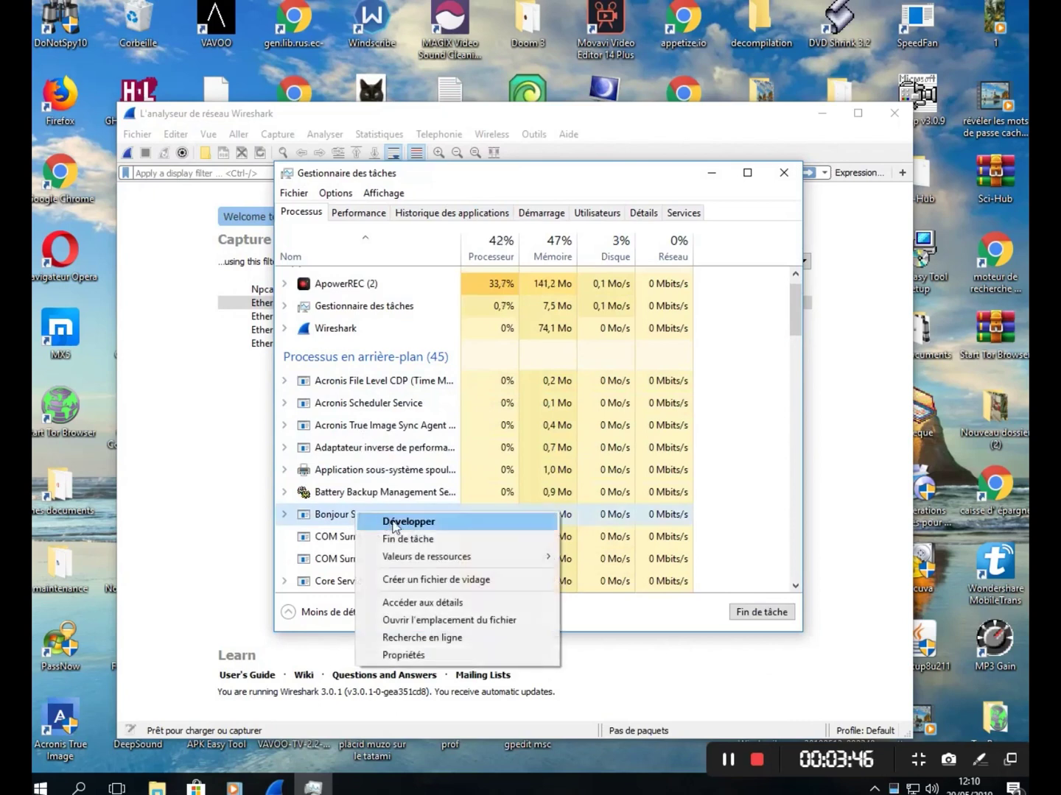
{"action": "left_click", "coordinate": [402, 541]}
{"action": "scroll", "coordinate": [403, 542], "scroll_direction": "down", "scroll_amount": 2}
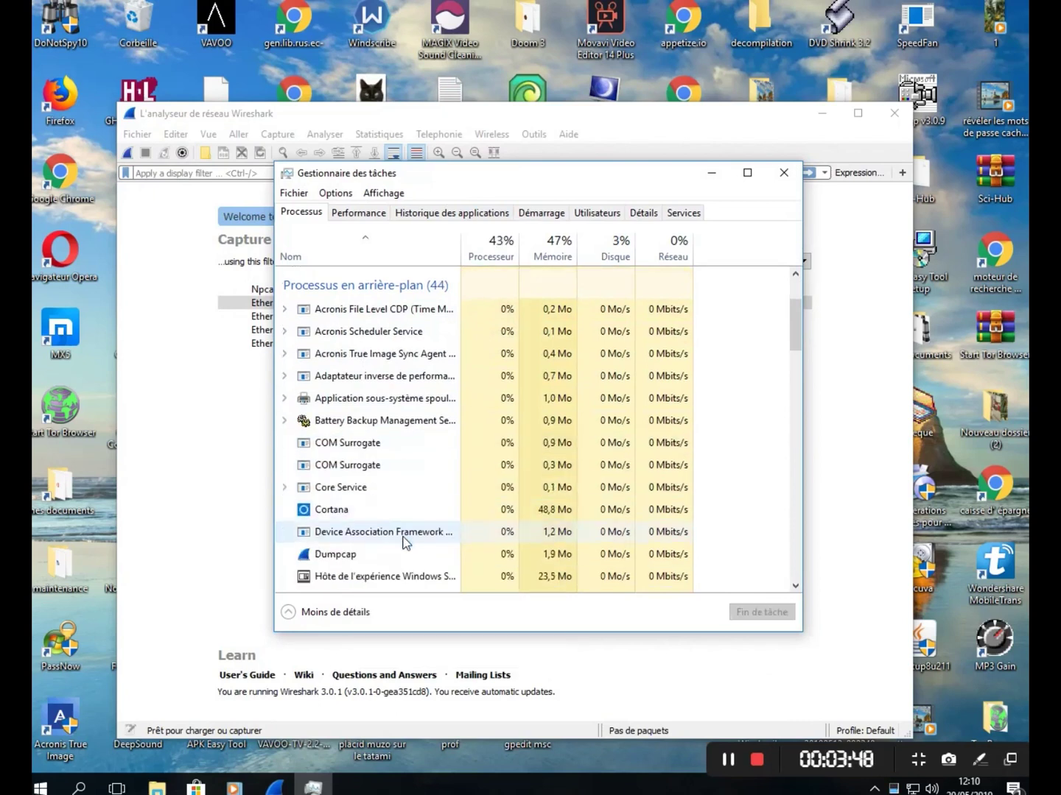
{"action": "left_click", "coordinate": [347, 492]}
{"action": "right_click", "coordinate": [347, 490]}
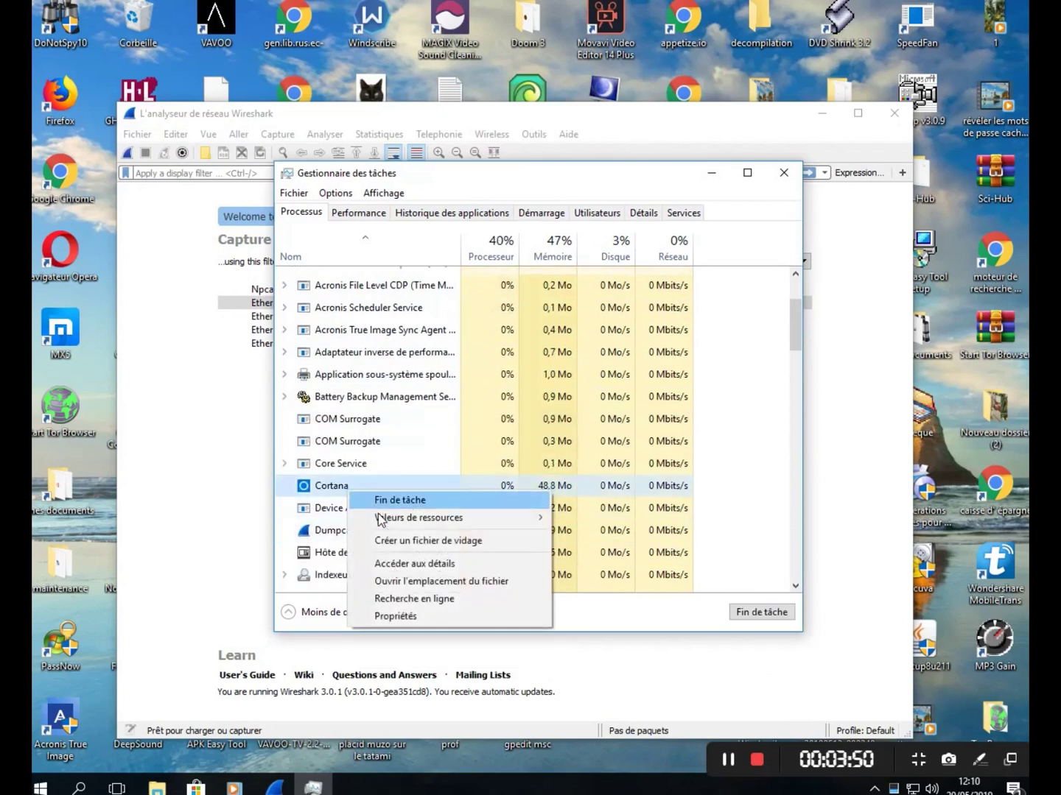
{"action": "left_click", "coordinate": [402, 505]}
{"action": "scroll", "coordinate": [404, 508], "scroll_direction": "down", "scroll_amount": 3}
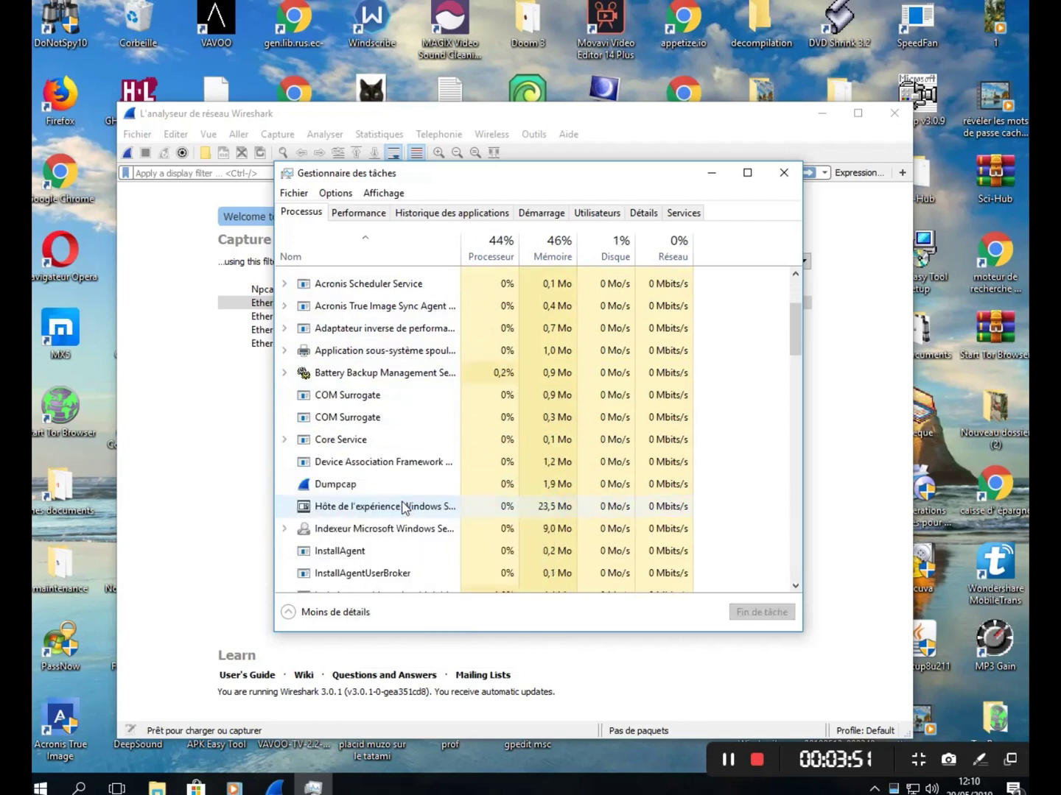
{"action": "scroll", "coordinate": [404, 507], "scroll_direction": "down", "scroll_amount": 6}
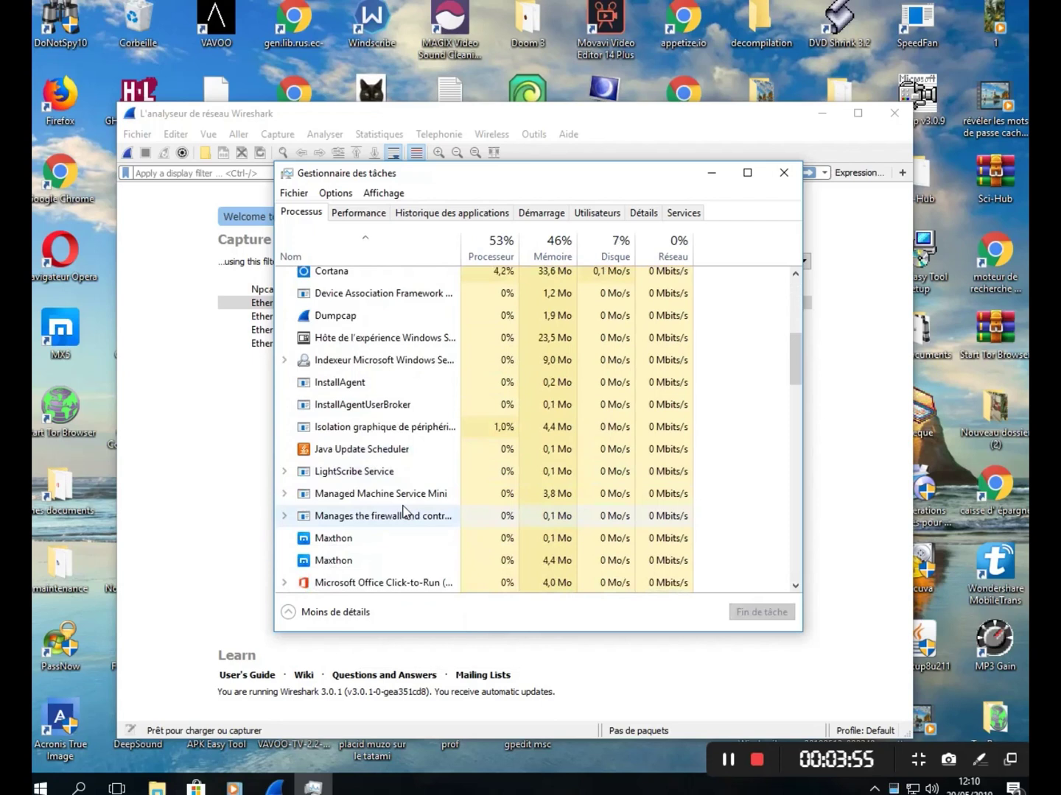
{"action": "scroll", "coordinate": [404, 508], "scroll_direction": "up", "scroll_amount": 5}
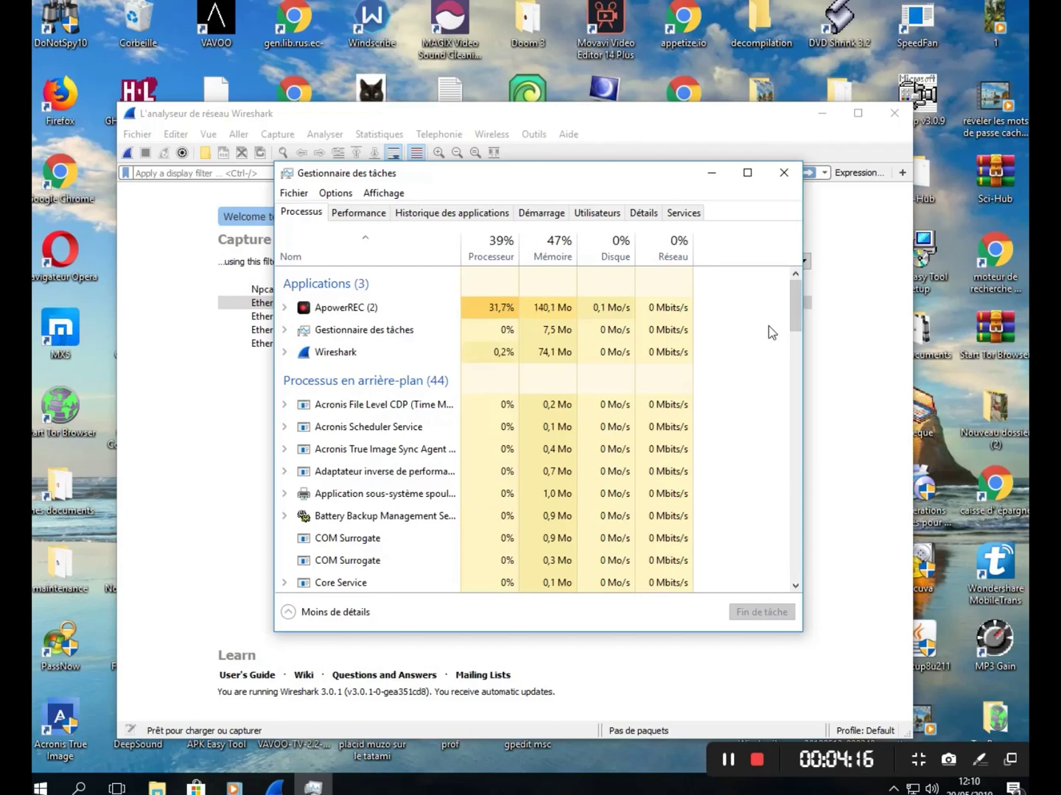
- Close Task Manager and start a live packet capture on the Ethernet interface
{"action": "left_click", "coordinate": [786, 179]}
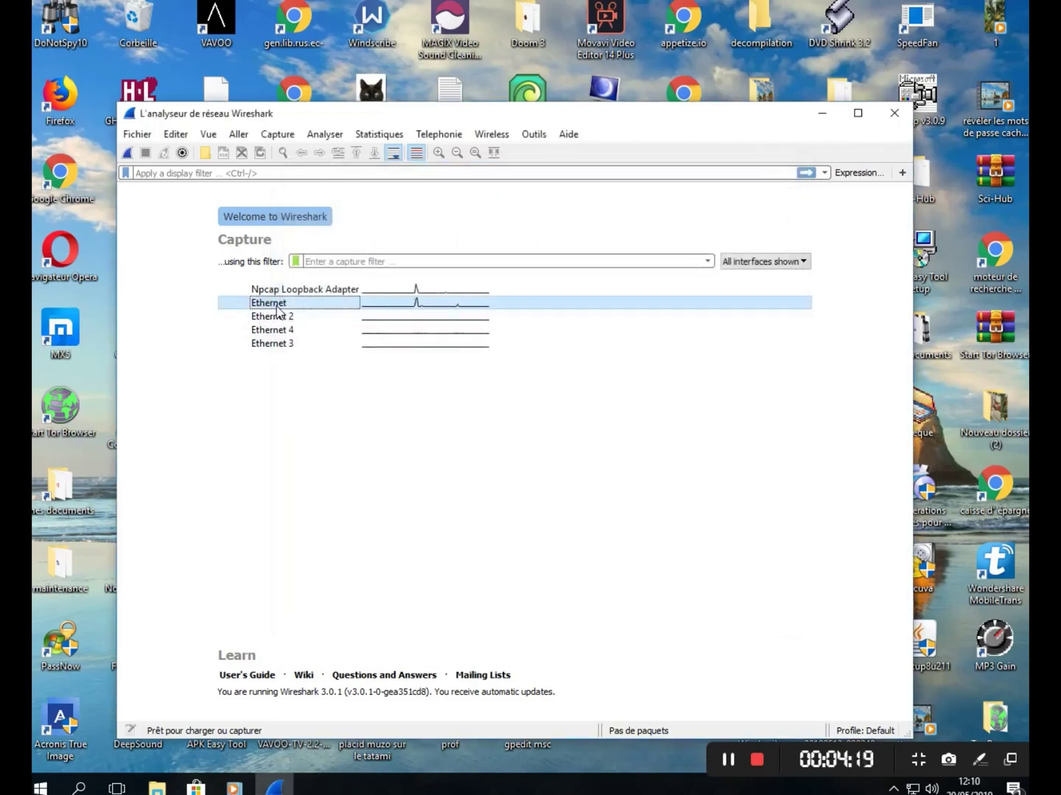
{"action": "mouse_move", "coordinate": [288, 313]}
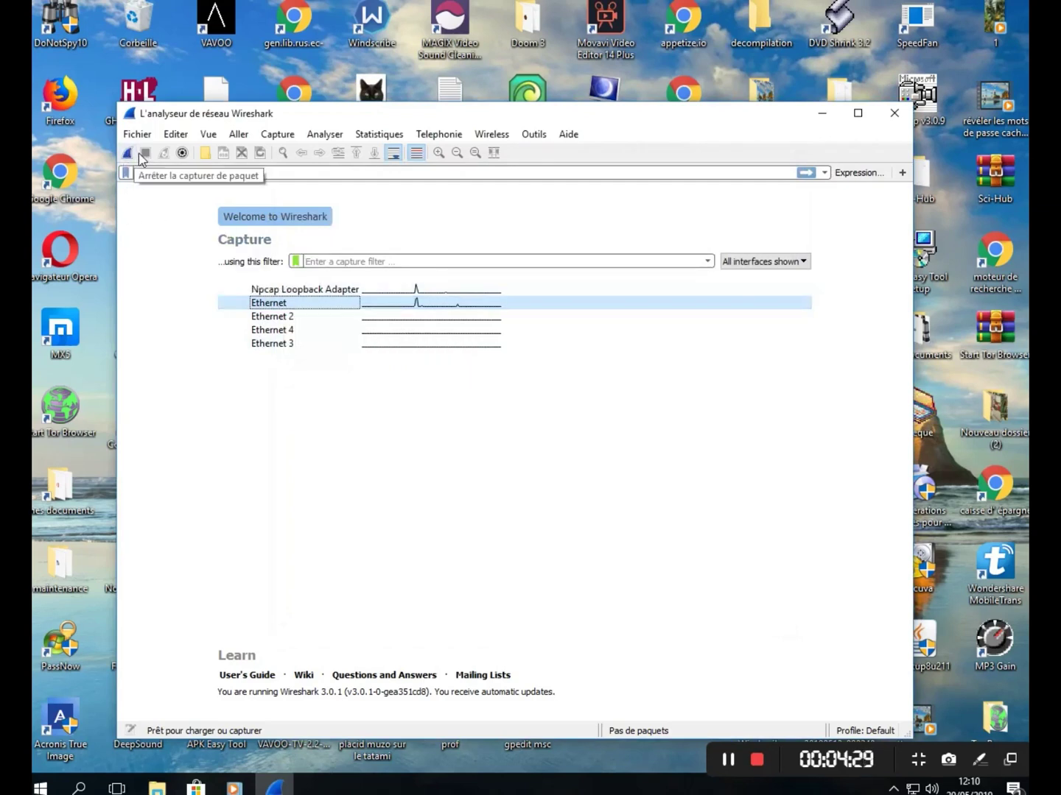
{"action": "left_click", "coordinate": [129, 155]}
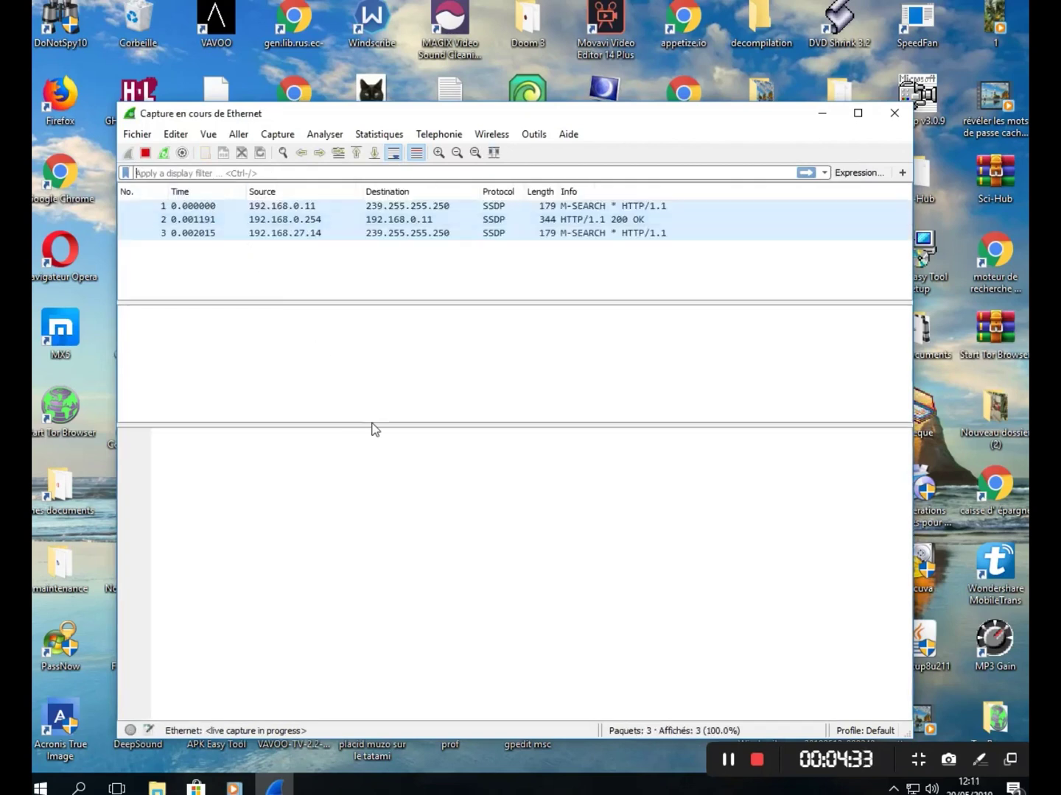
- Enlarge the packet list and details panes, then inspect packet 17, IGMPv2 Leave Group
{"action": "left_click_drag", "start_coordinate": [378, 427], "coordinate": [391, 485]}
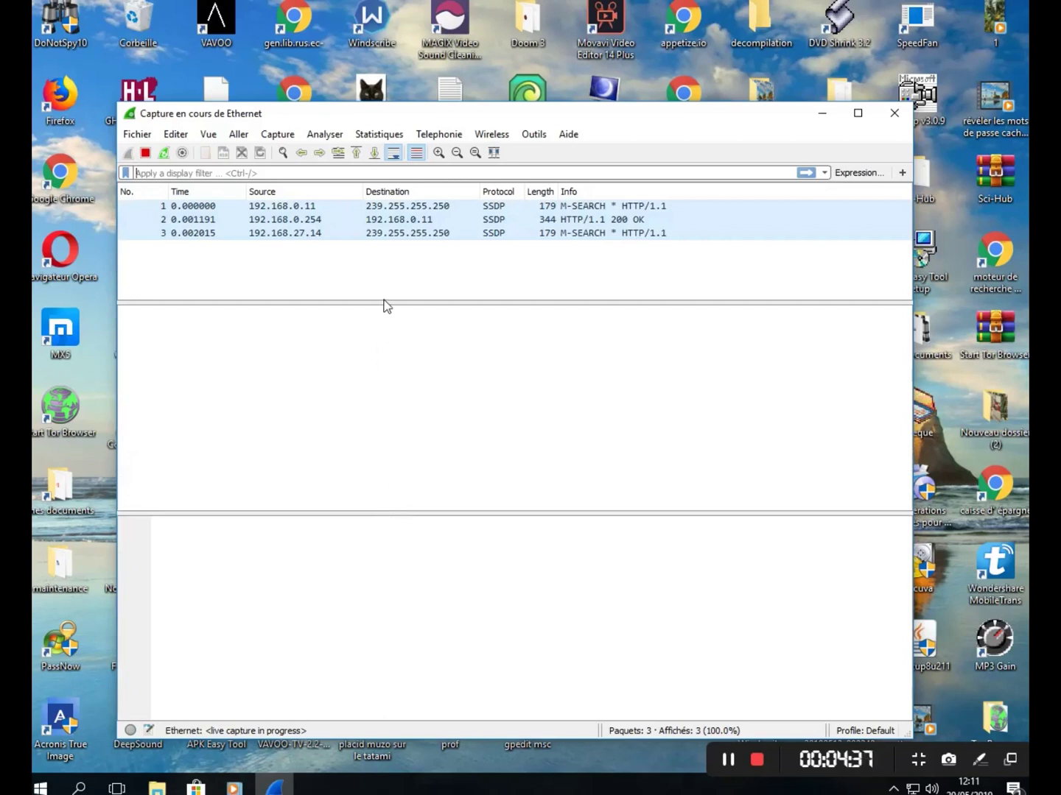
{"action": "left_click_drag", "start_coordinate": [383, 301], "coordinate": [395, 346]}
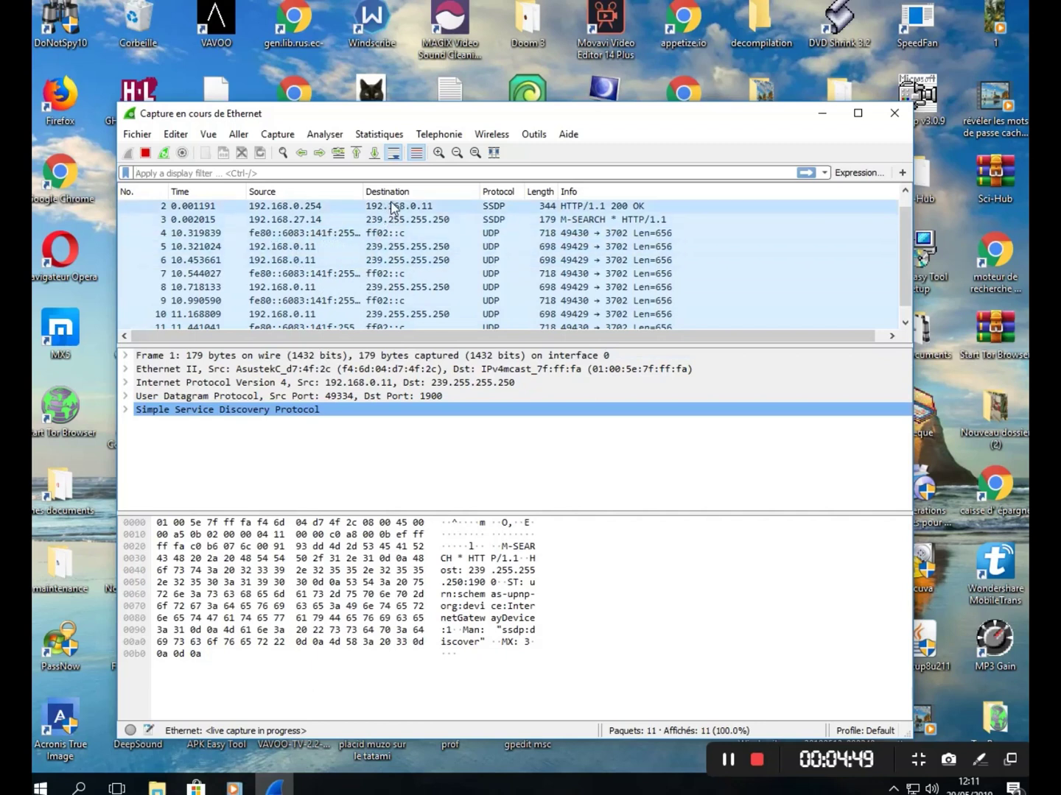
{"action": "key", "text": "ctrl+slash"}
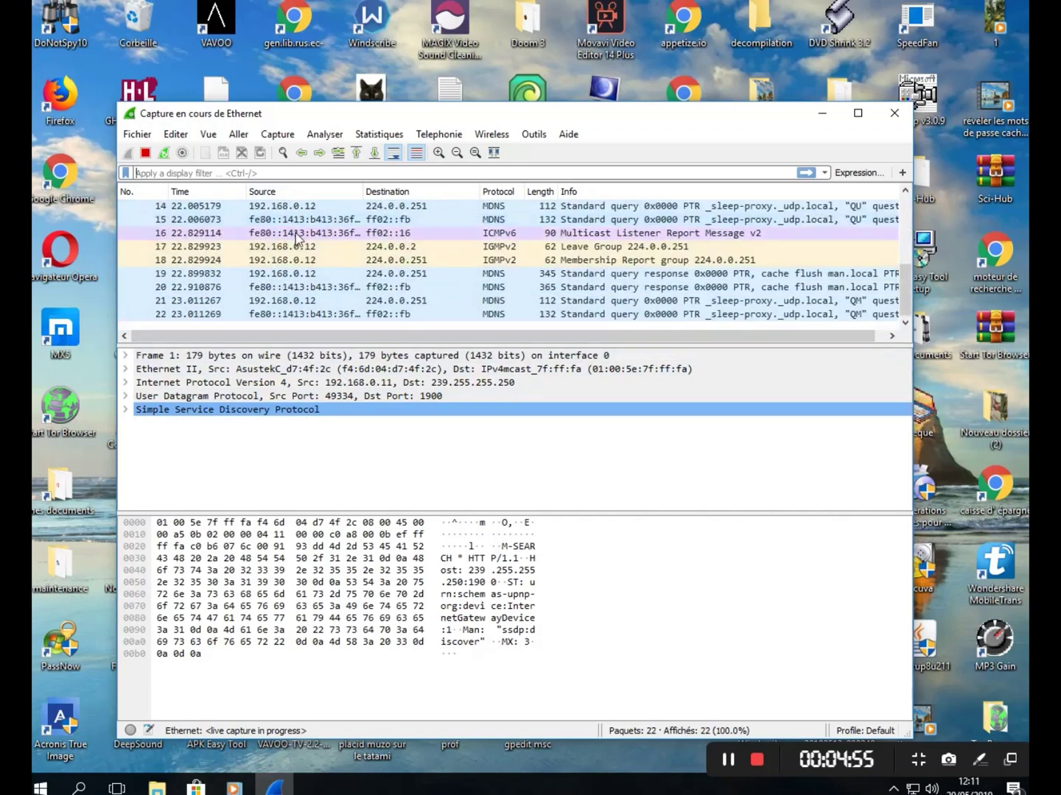
{"action": "left_click", "coordinate": [303, 249]}
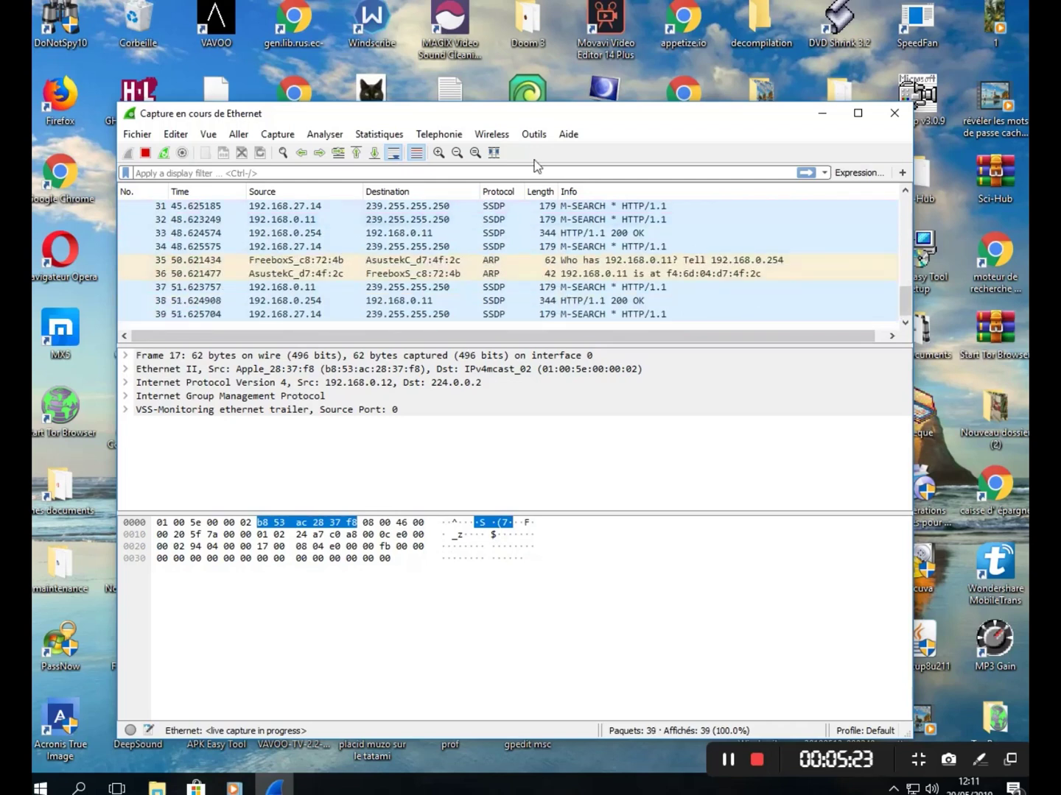
- Move Wireshark aside and open 'ordre des vidéos à faire' from the desktop in Notepad
{"action": "left_click_drag", "start_coordinate": [689, 122], "coordinate": [607, 277]}
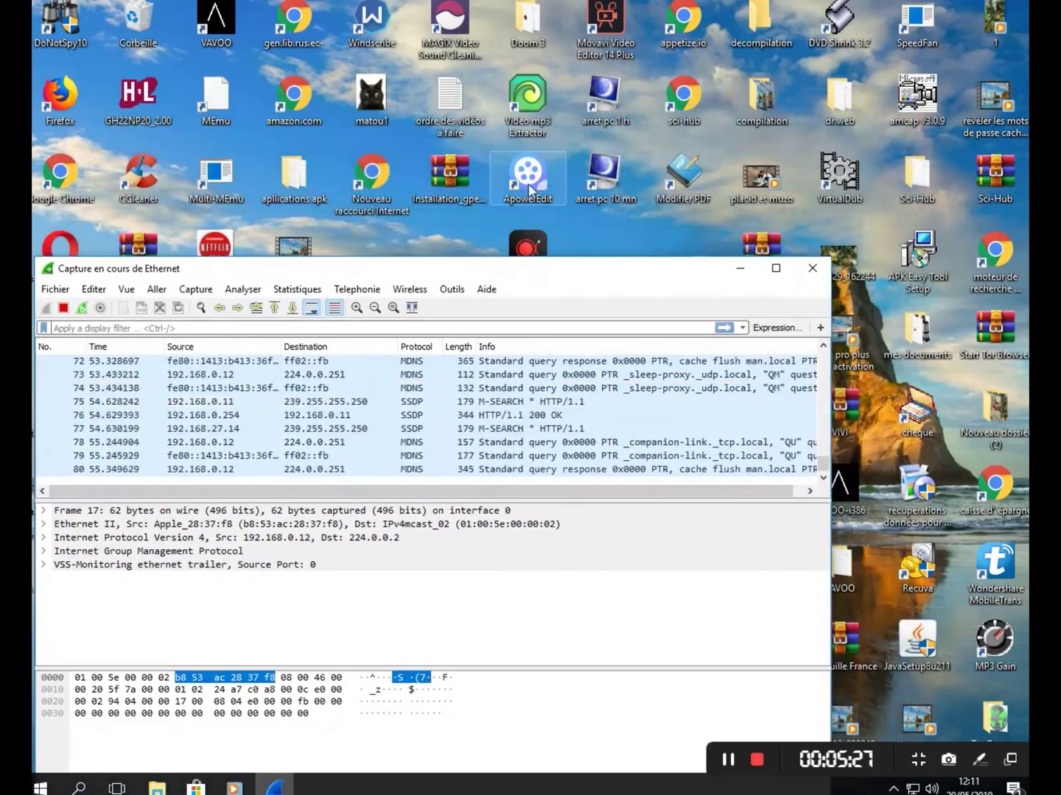
{"action": "left_click", "coordinate": [611, 228]}
{"action": "right_click", "coordinate": [611, 227]}
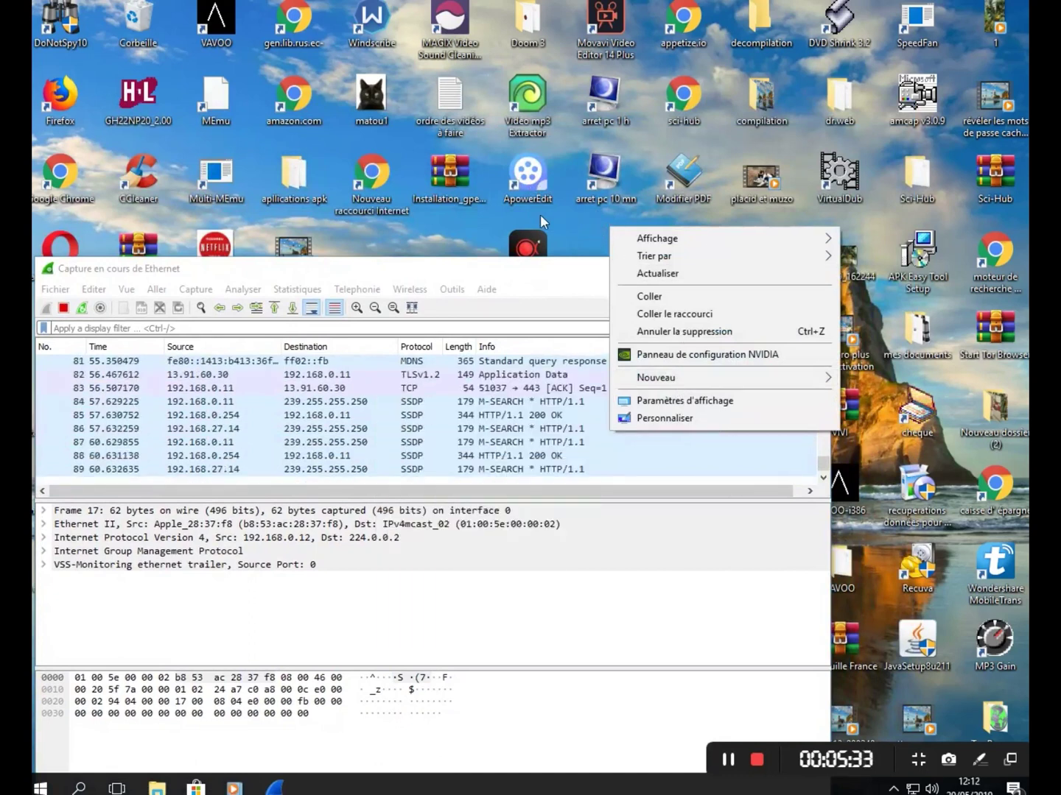
{"action": "left_click", "coordinate": [411, 146]}
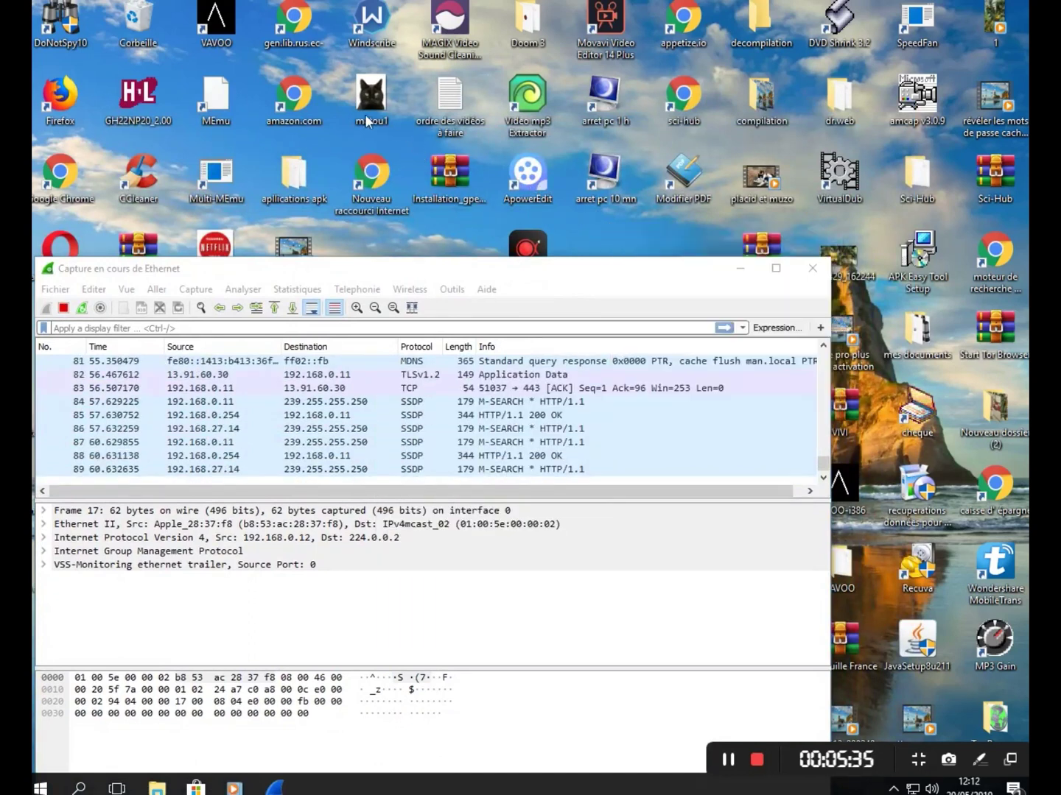
{"action": "double_click", "coordinate": [458, 115]}
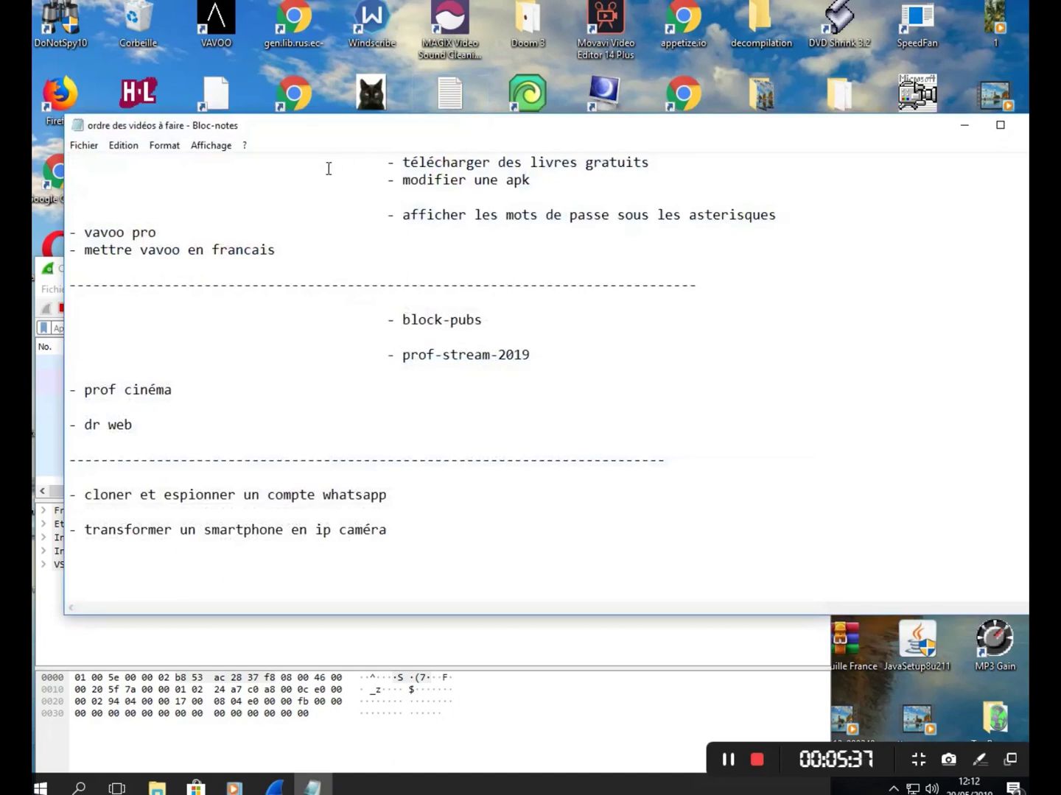
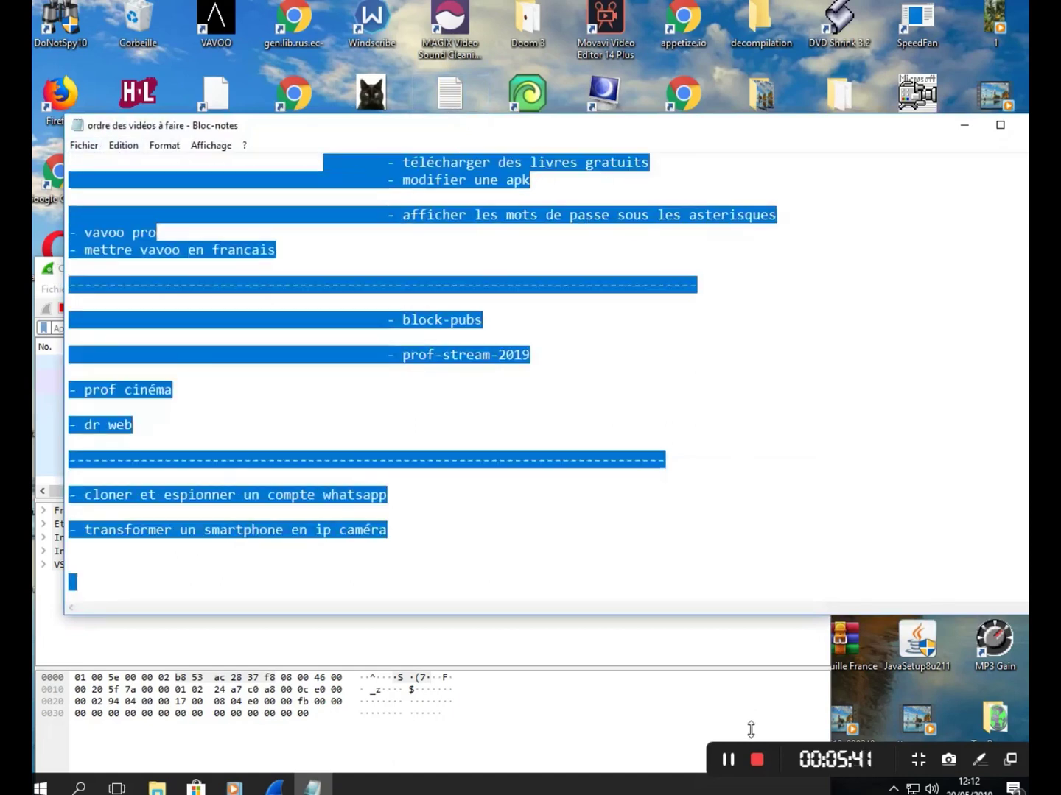
- Erase the note's entire to-do list, then narrow the Notepad window and move it centre-left
{"action": "key", "text": "Delete"}
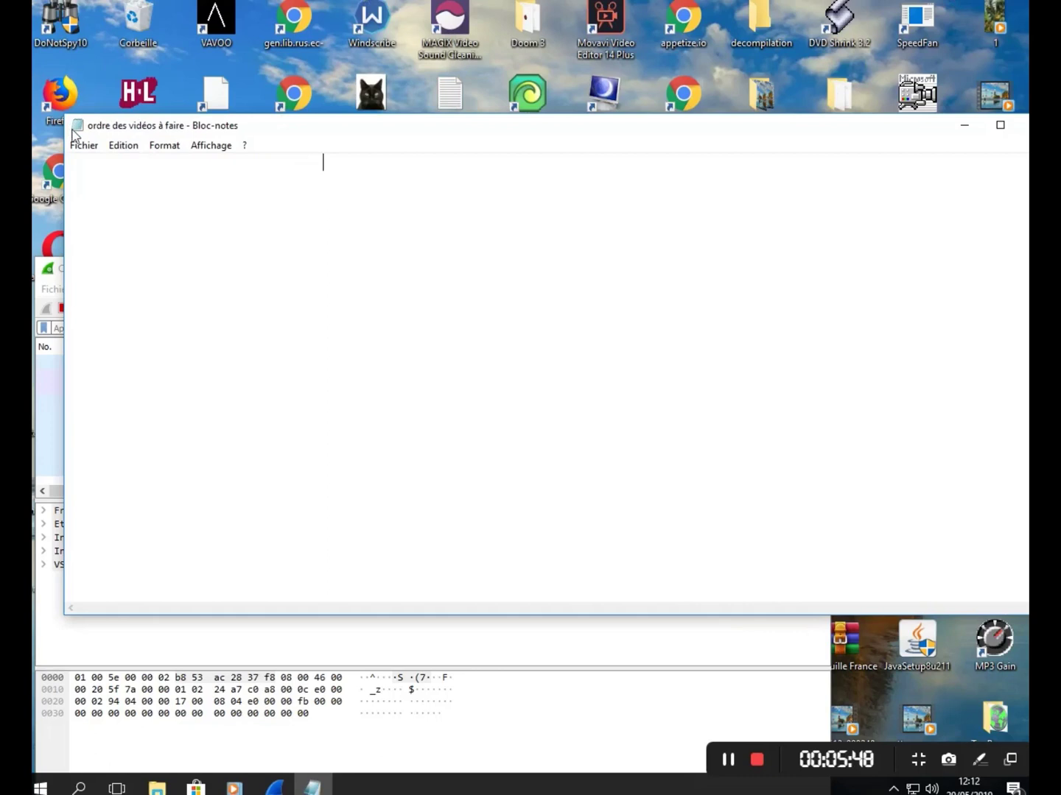
{"action": "left_click_drag", "start_coordinate": [64, 206], "coordinate": [617, 336]}
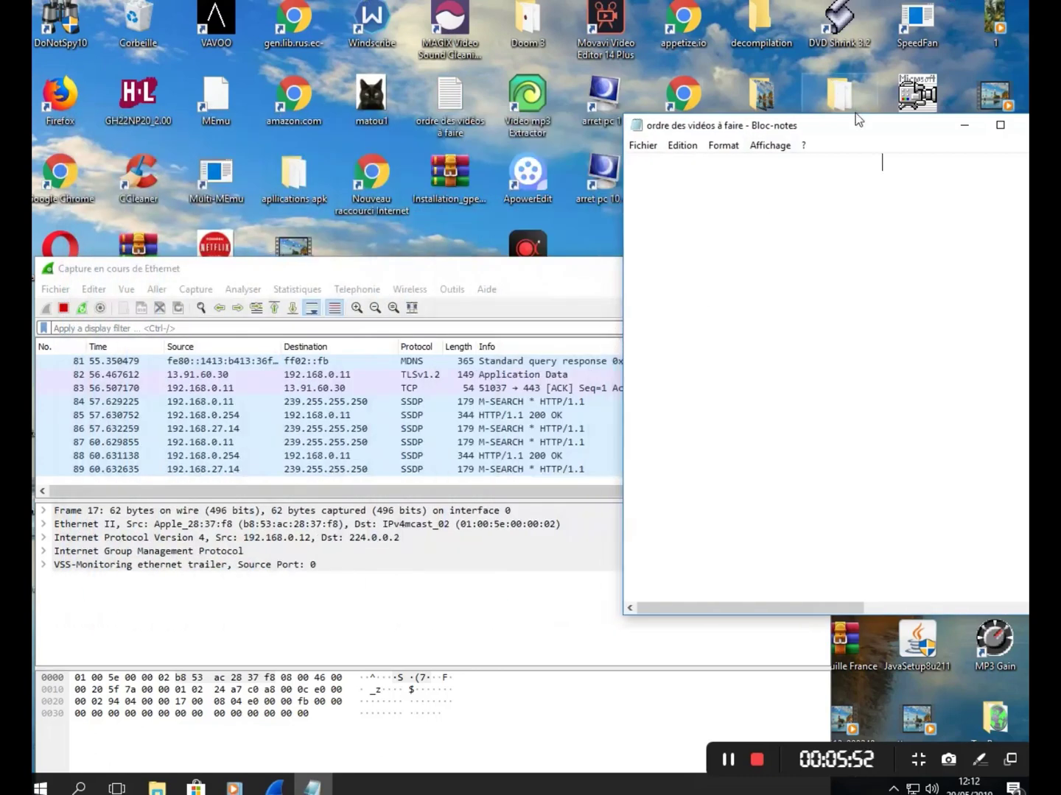
{"action": "left_click_drag", "start_coordinate": [854, 132], "coordinate": [468, 190]}
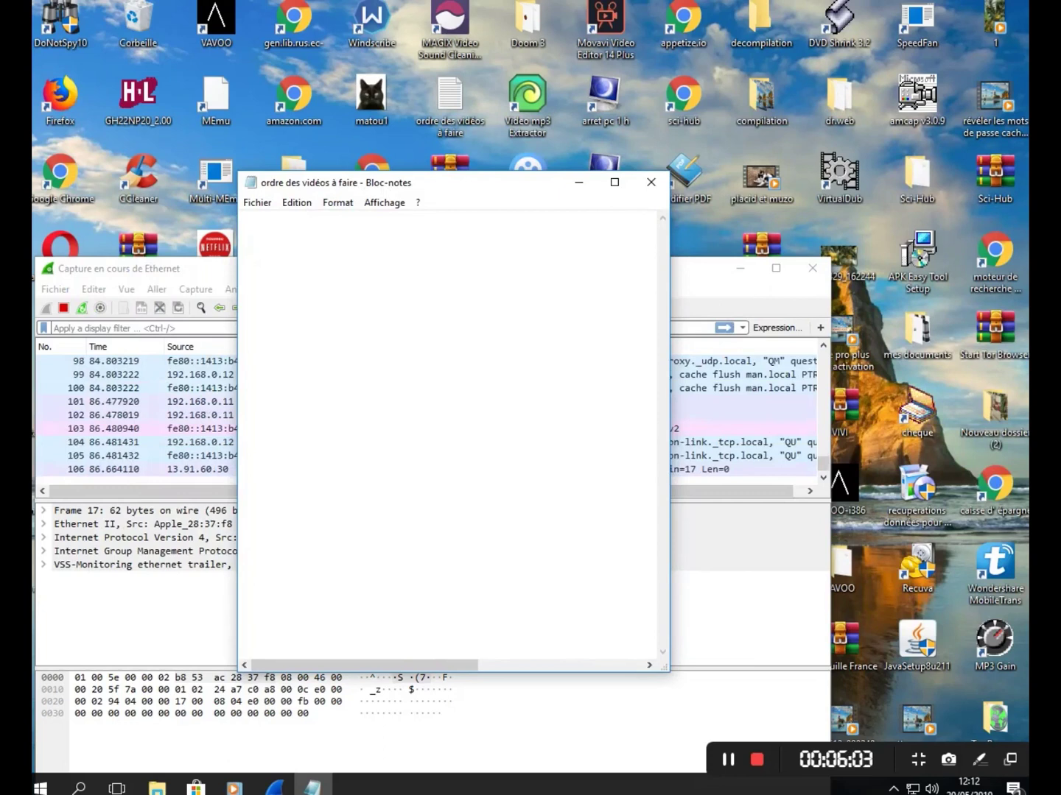
- Type the test lines 'dfghhjhj khfd' and 'jhjgghjhjj' into the empty note
{"action": "type", "text": "dfghhjhj   "}
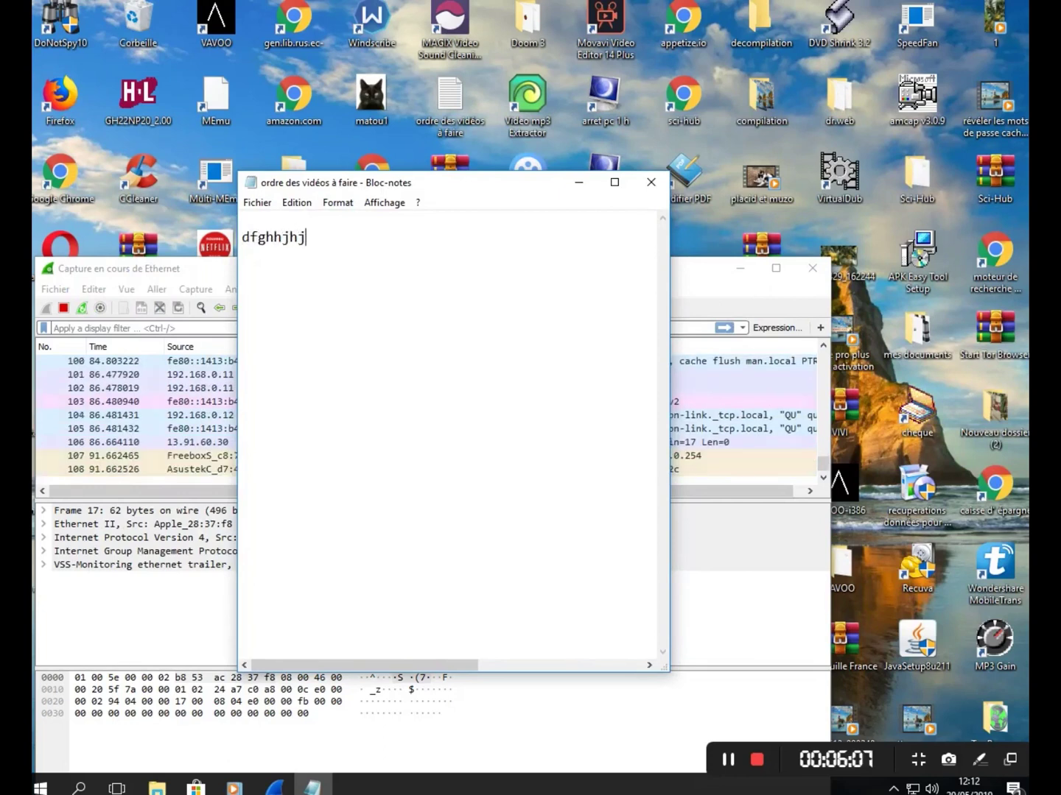
{"action": "type", "text": "khfd"}
{"action": "key", "text": "Return"}
{"action": "type", "text": "jhjgghjhjj"}
{"action": "key", "text": "Return"}
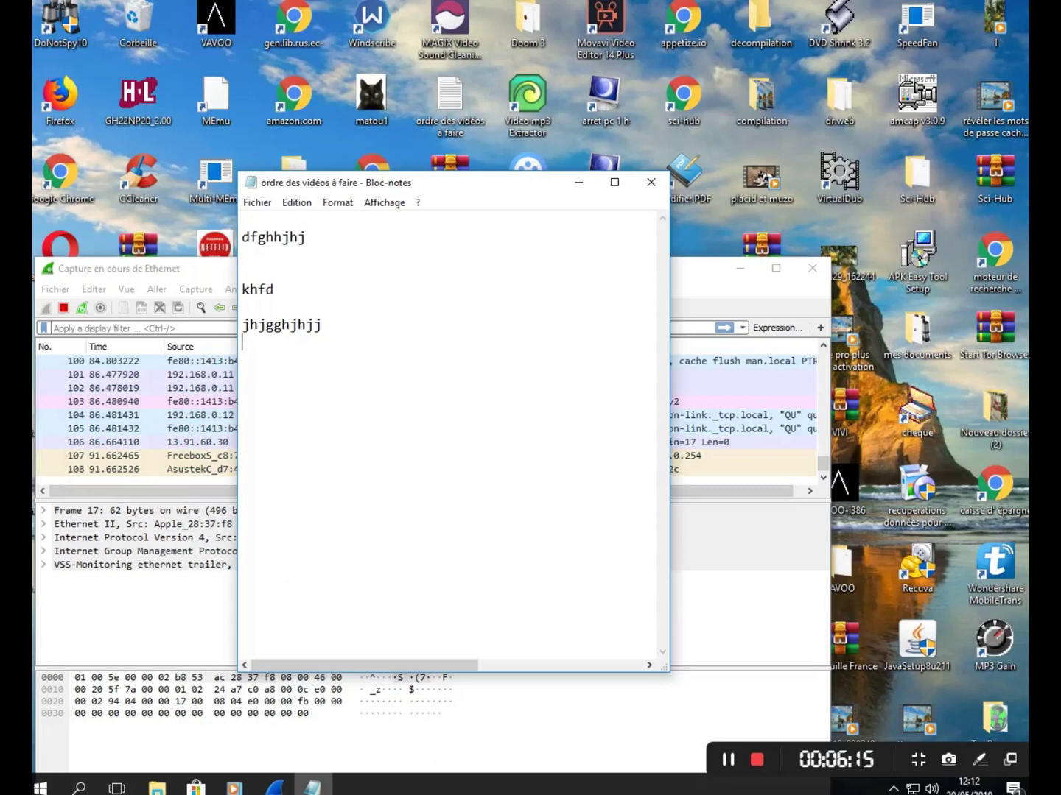
- Snap Notepad to the right half and Wireshark to the left, then lower Notepad and widen Wireshark
{"action": "left_click_drag", "start_coordinate": [447, 180], "coordinate": [941, 302]}
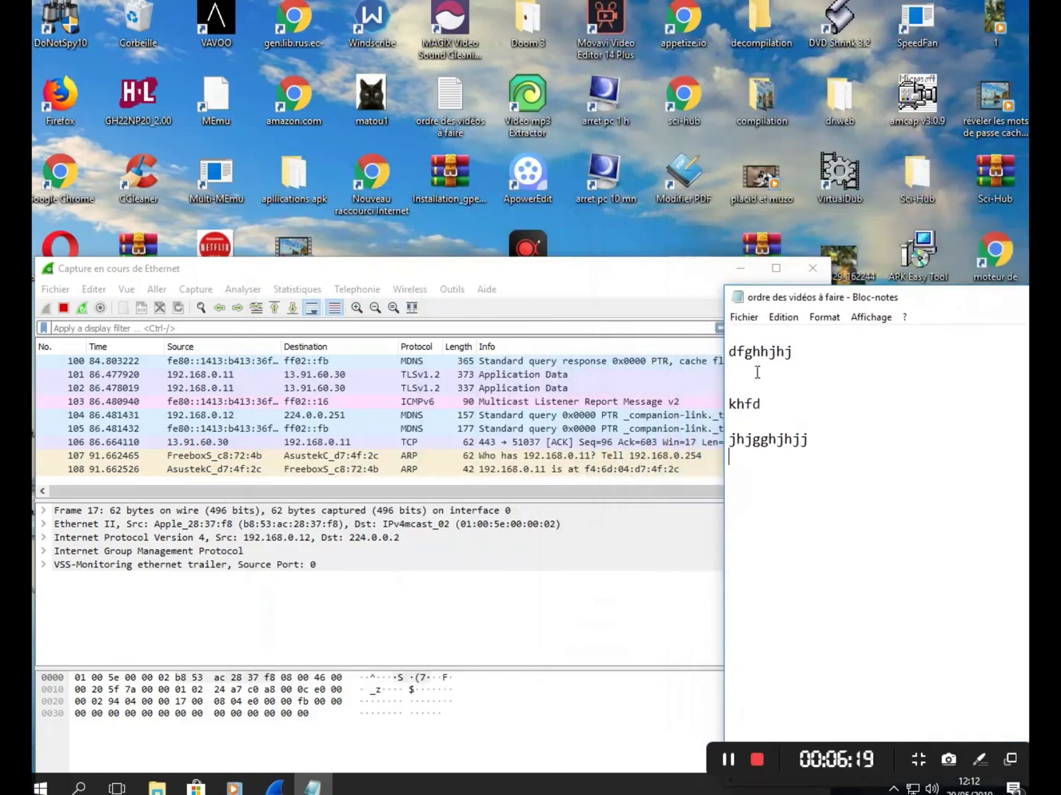
{"action": "left_click_drag", "start_coordinate": [929, 301], "coordinate": [1028, 276]}
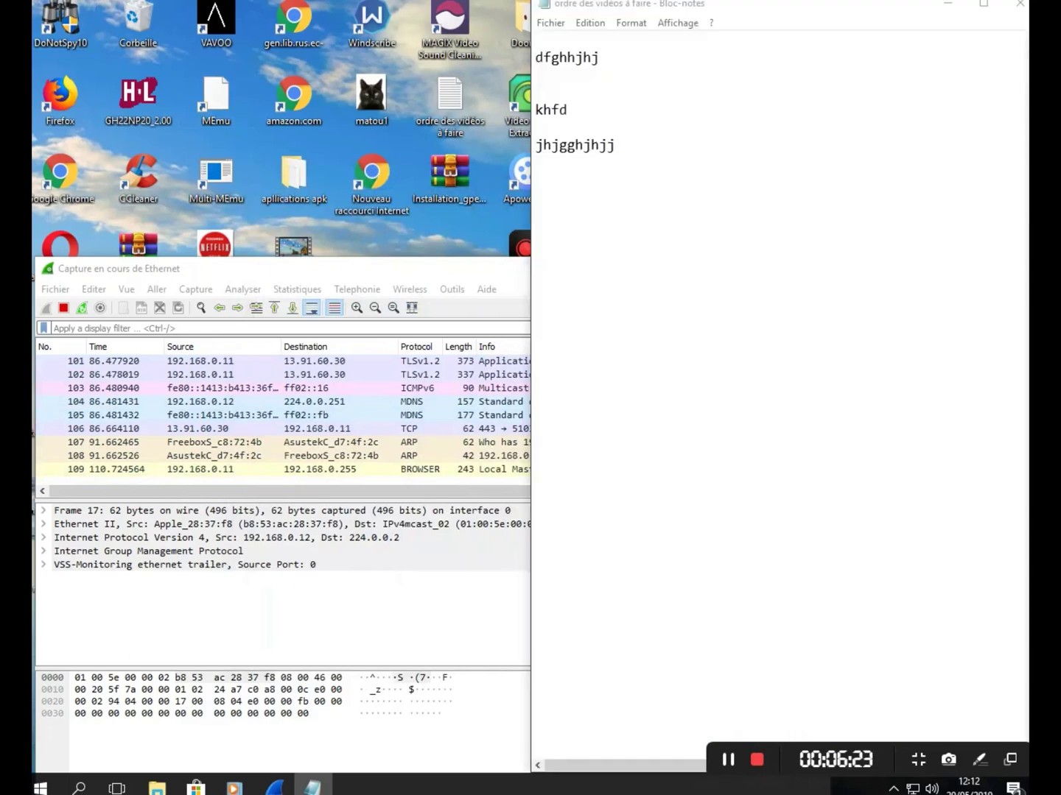
{"action": "left_click", "coordinate": [336, 239]}
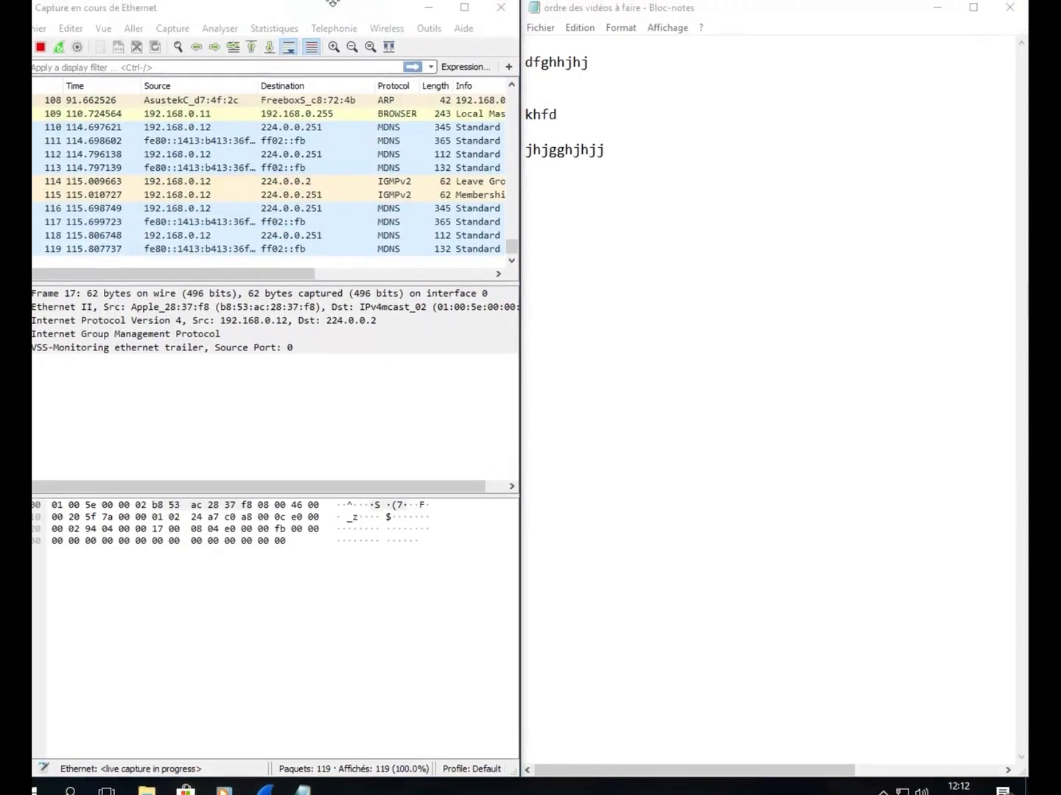
{"action": "left_click", "coordinate": [574, 67]}
{"action": "left_click_drag", "start_coordinate": [722, 12], "coordinate": [735, 512]}
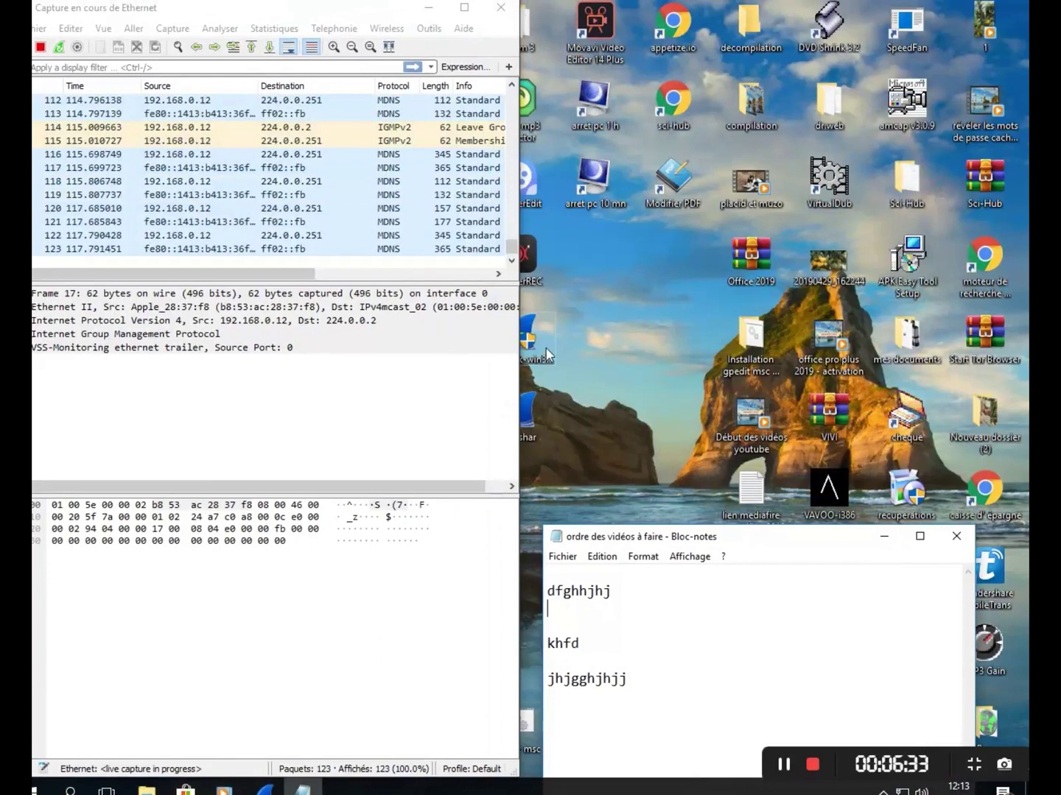
{"action": "left_click_drag", "start_coordinate": [519, 402], "coordinate": [1019, 438]}
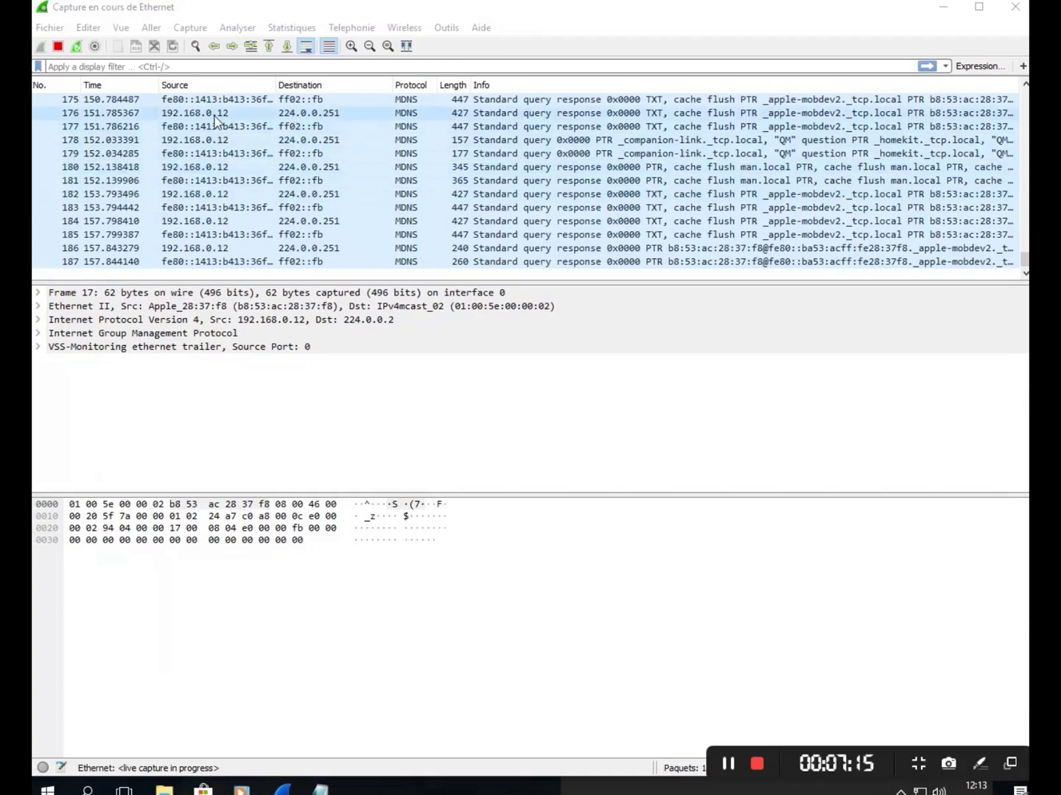
- Put the cursor in Wireshark's 'Apply a display filter' bar
{"action": "left_click", "coordinate": [154, 67]}
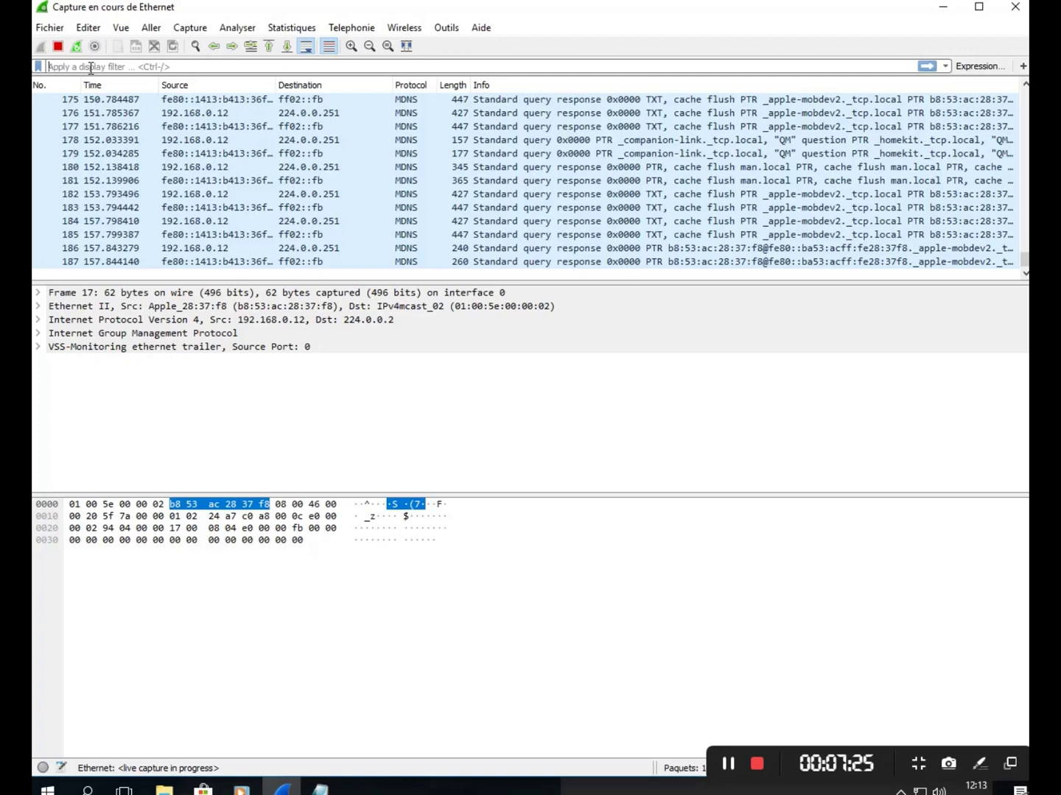
- Enter the partial display filter ip.src==192.168.1. in the filter bar
{"action": "type", "text": "ip"}
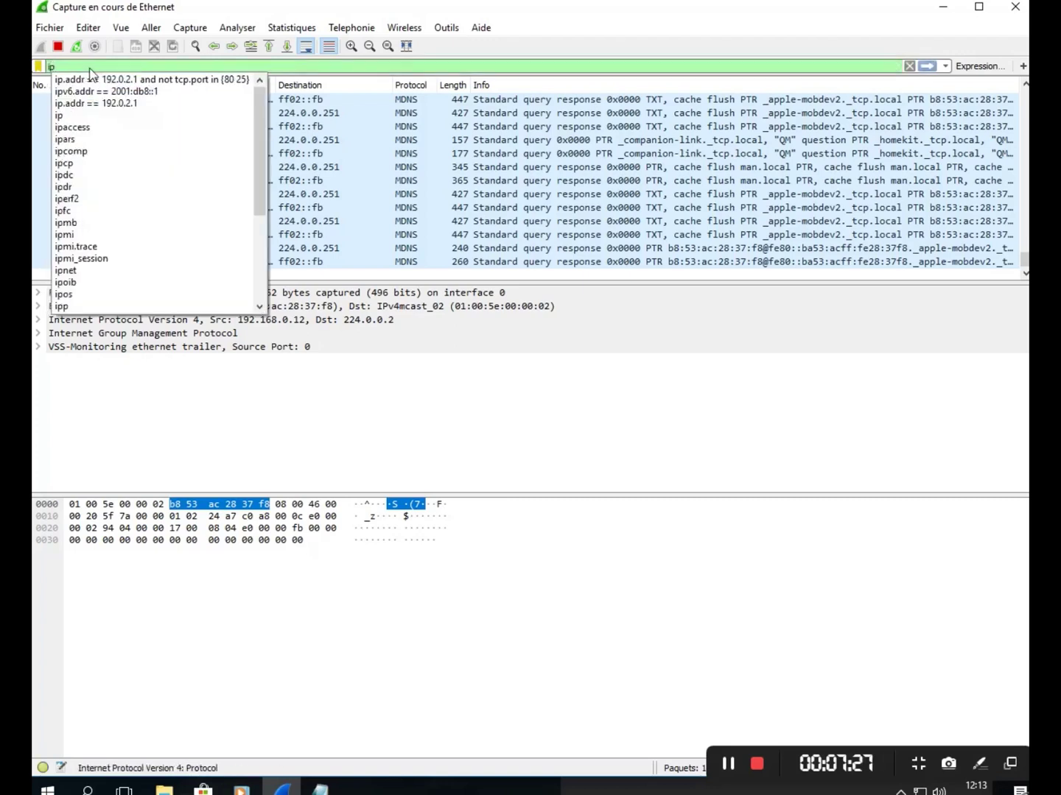
{"action": "type", "text": ".src"}
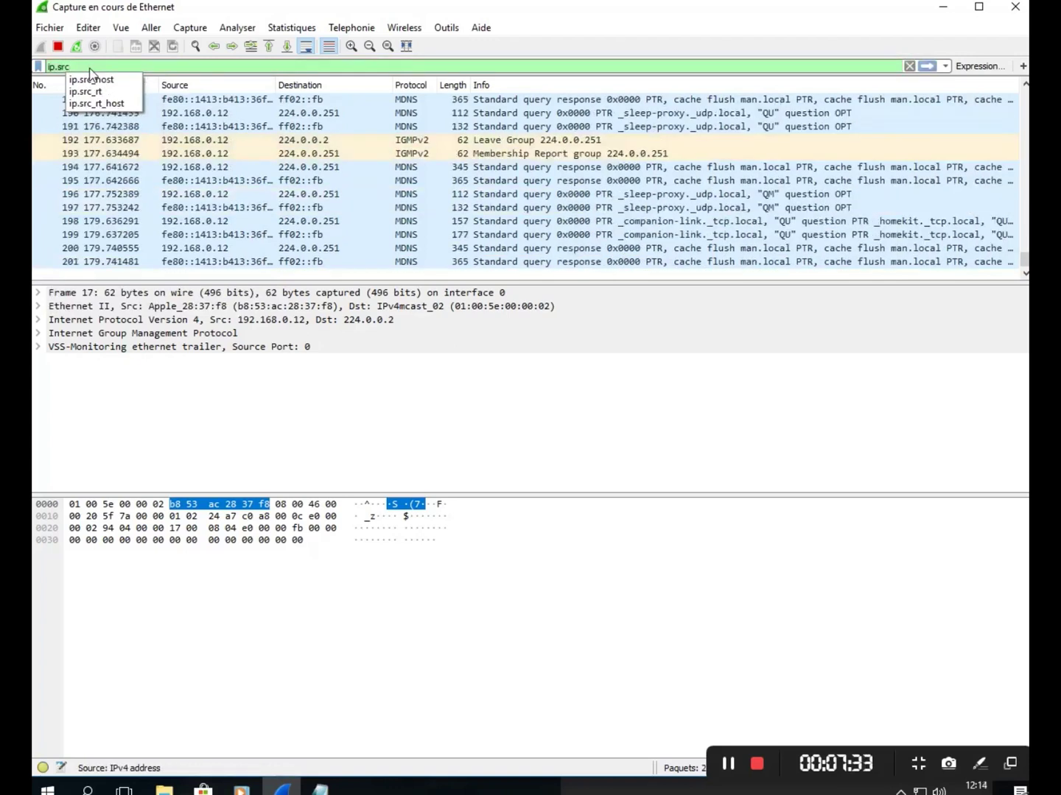
{"action": "type", "text": "=="}
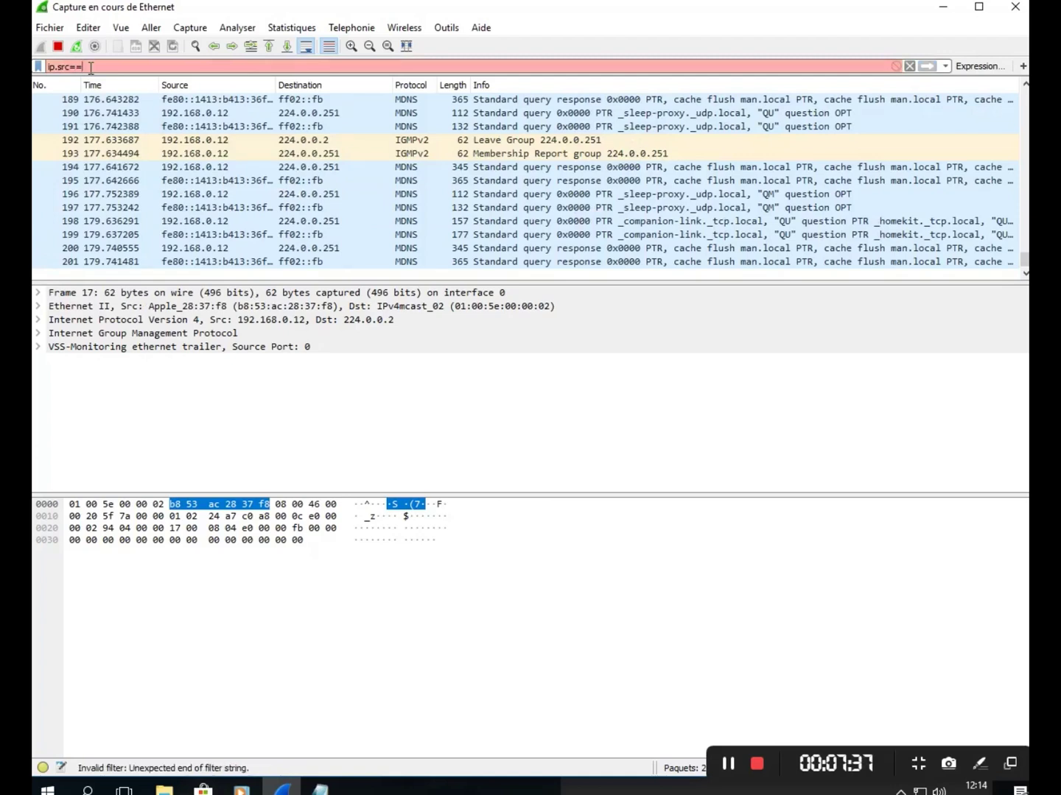
{"action": "type", "text": "192.168.1."}
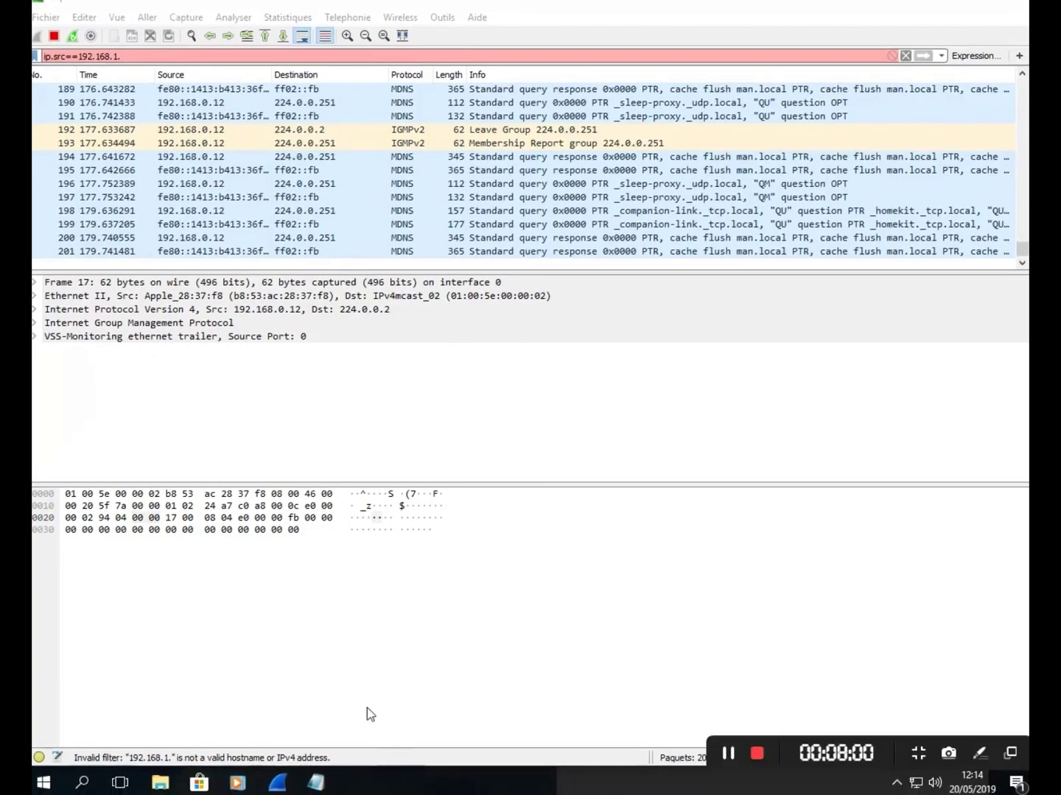
- Run ipconfig in a Command Prompt to find this PC's IPv4 address 192.168.0.11, then minimize it
{"action": "key", "text": "super+r"}
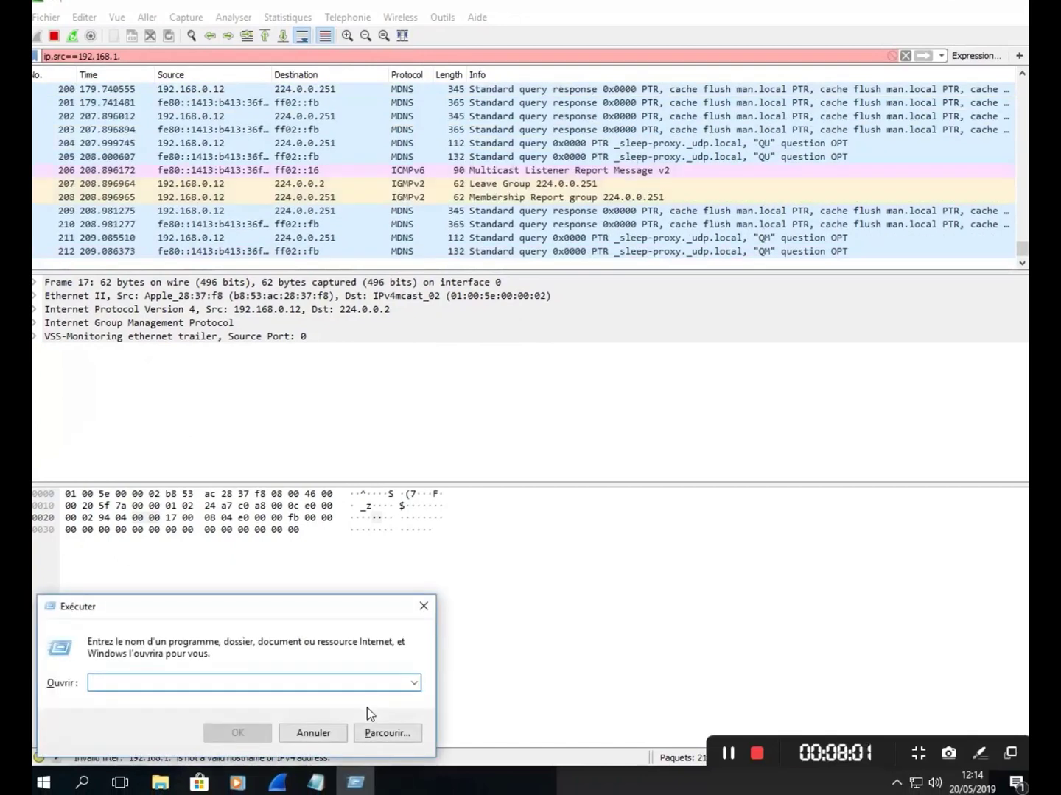
{"action": "type", "text": "c"}
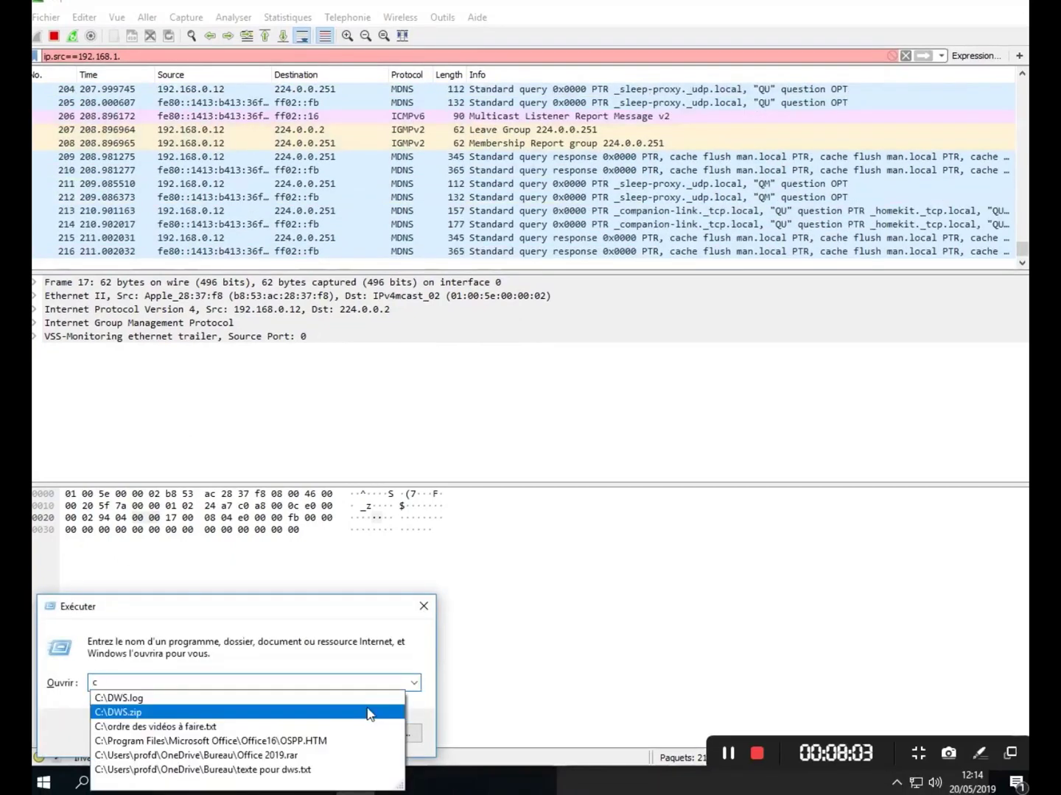
{"action": "type", "text": "md"}
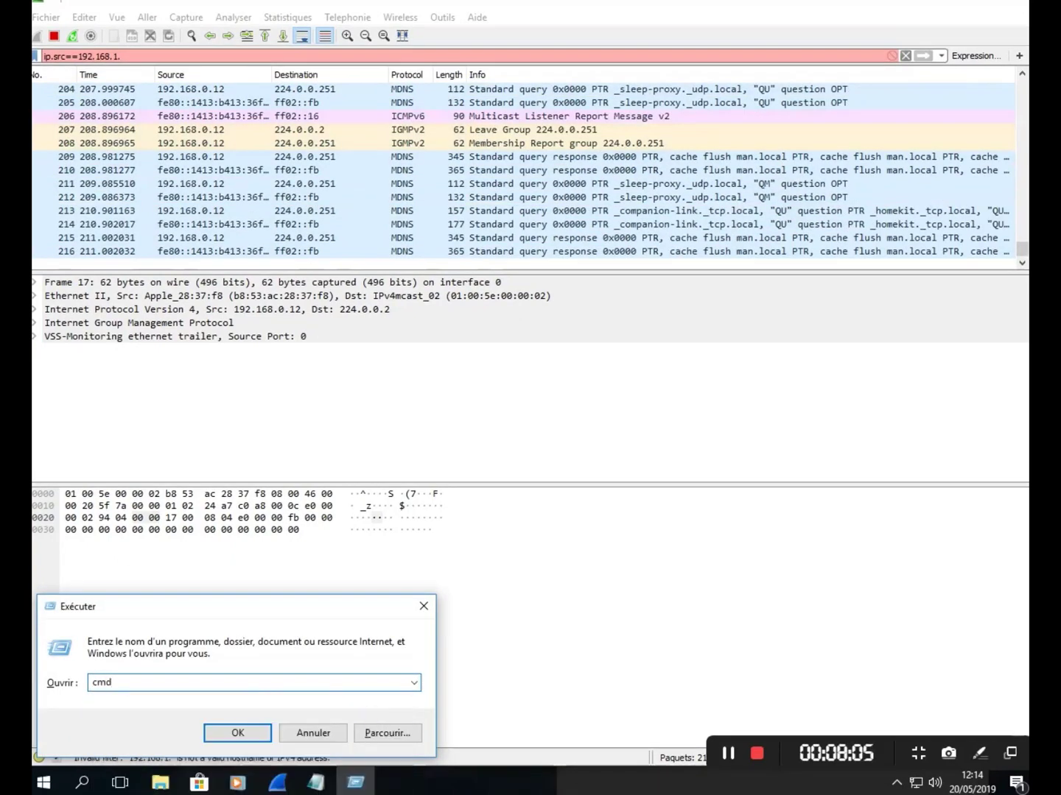
{"action": "key", "text": "Return"}
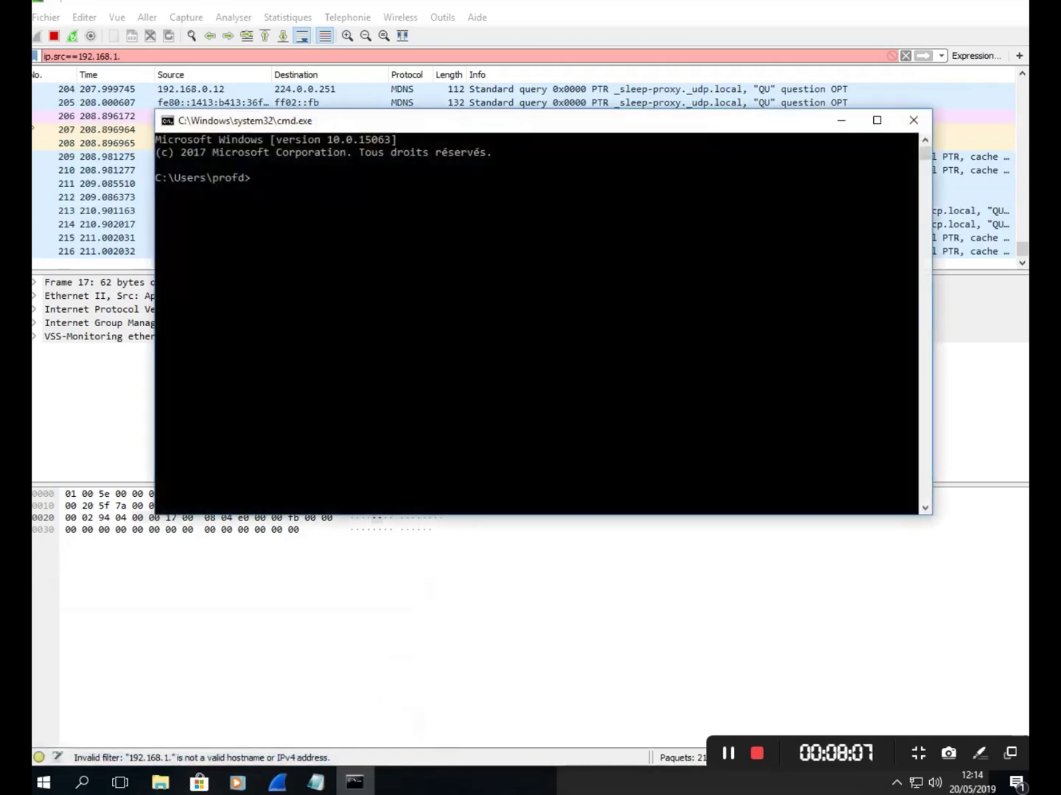
{"action": "left_click_drag", "start_coordinate": [428, 126], "coordinate": [437, 288]}
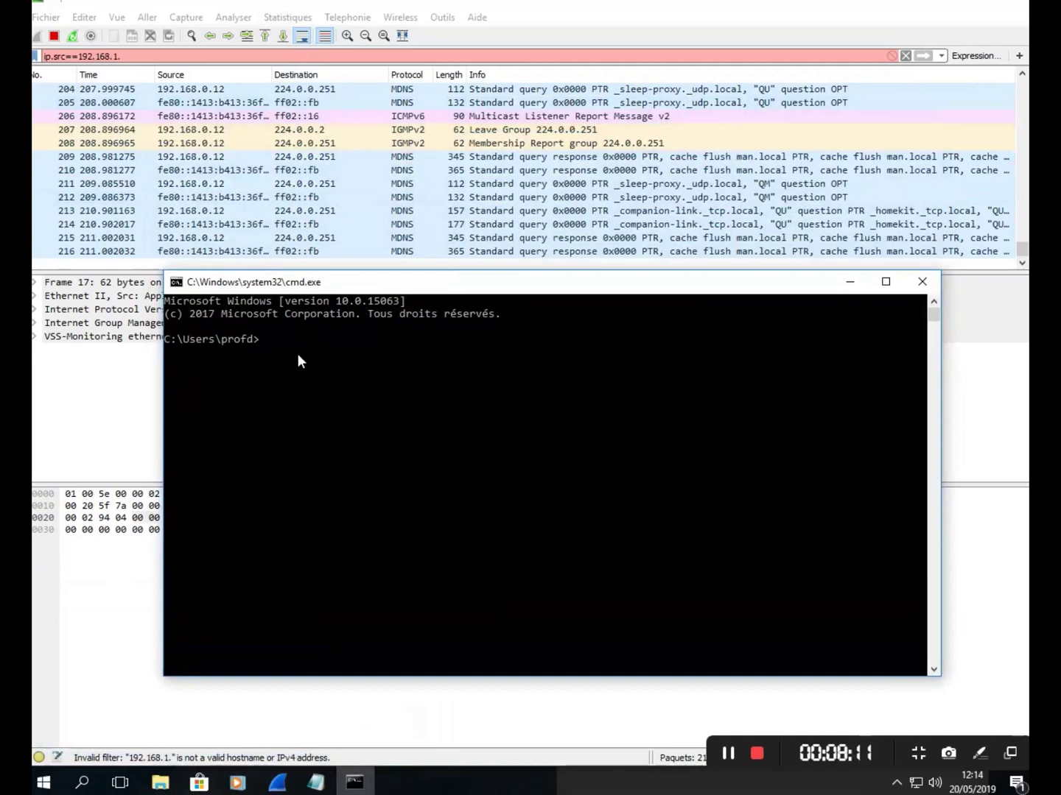
{"action": "type", "text": "ipconfig"}
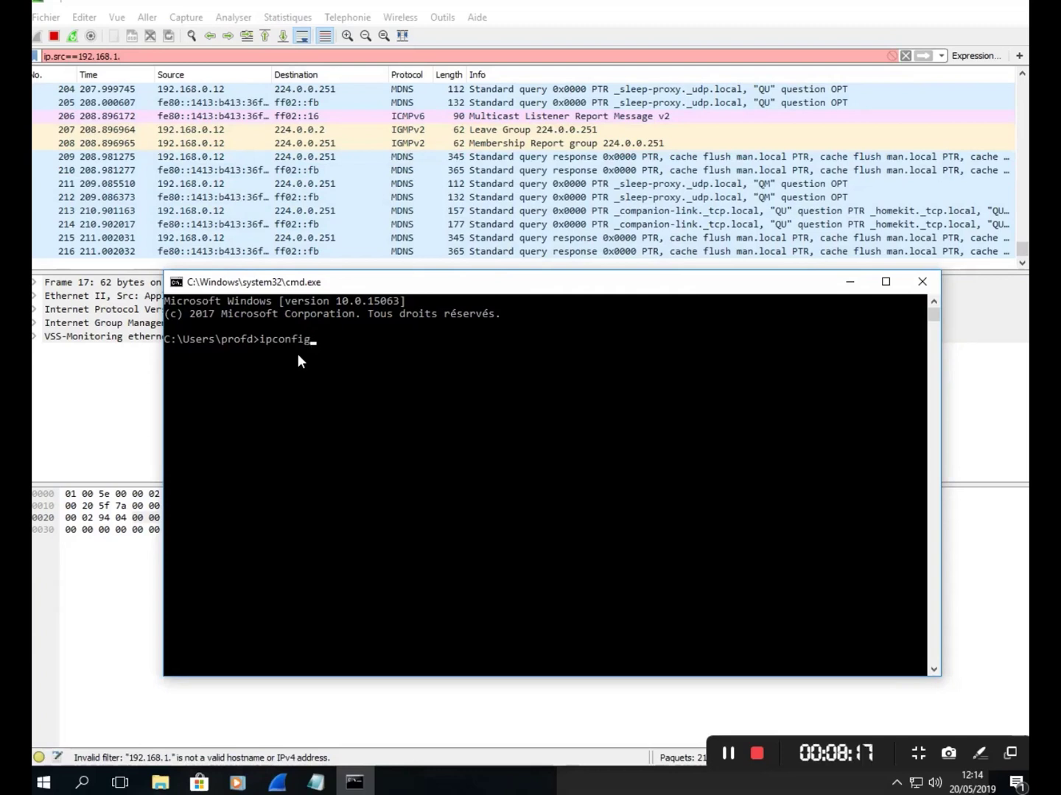
{"action": "key", "text": "Return"}
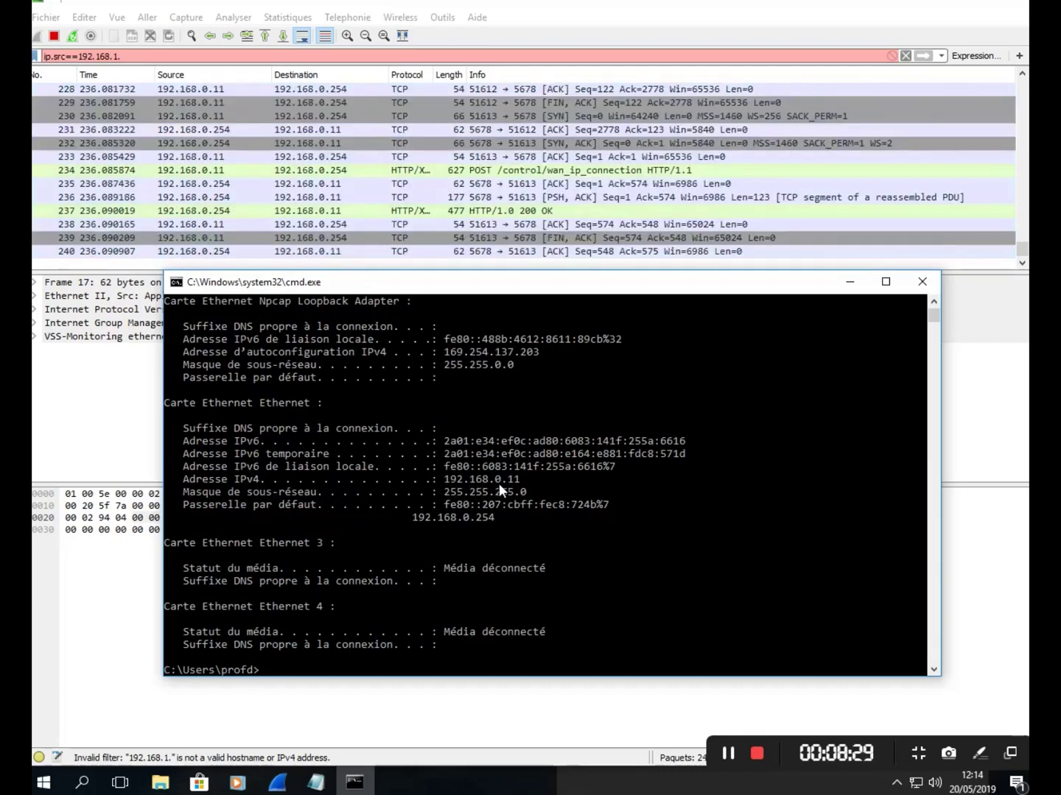
{"action": "left_click", "coordinate": [850, 282]}
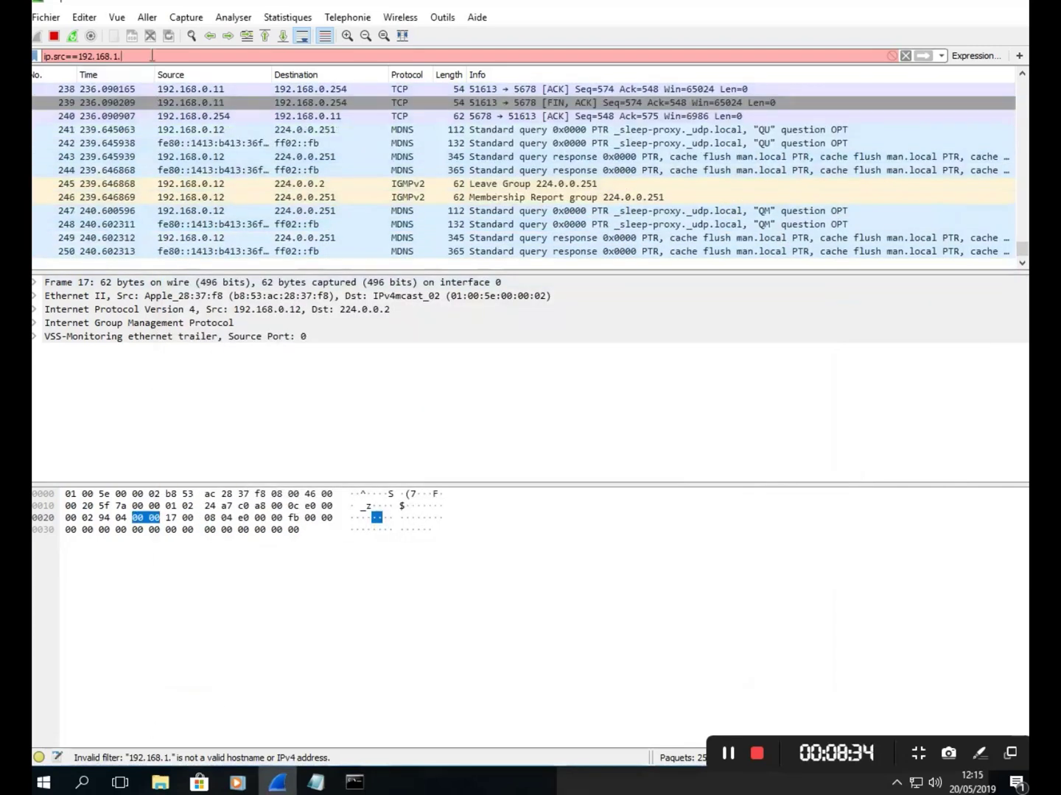
- Correct the filter to ip.src==192.168.0.11 and apply it
{"action": "key", "text": "BackSpace"}
{"action": "key", "text": "BackSpace"}
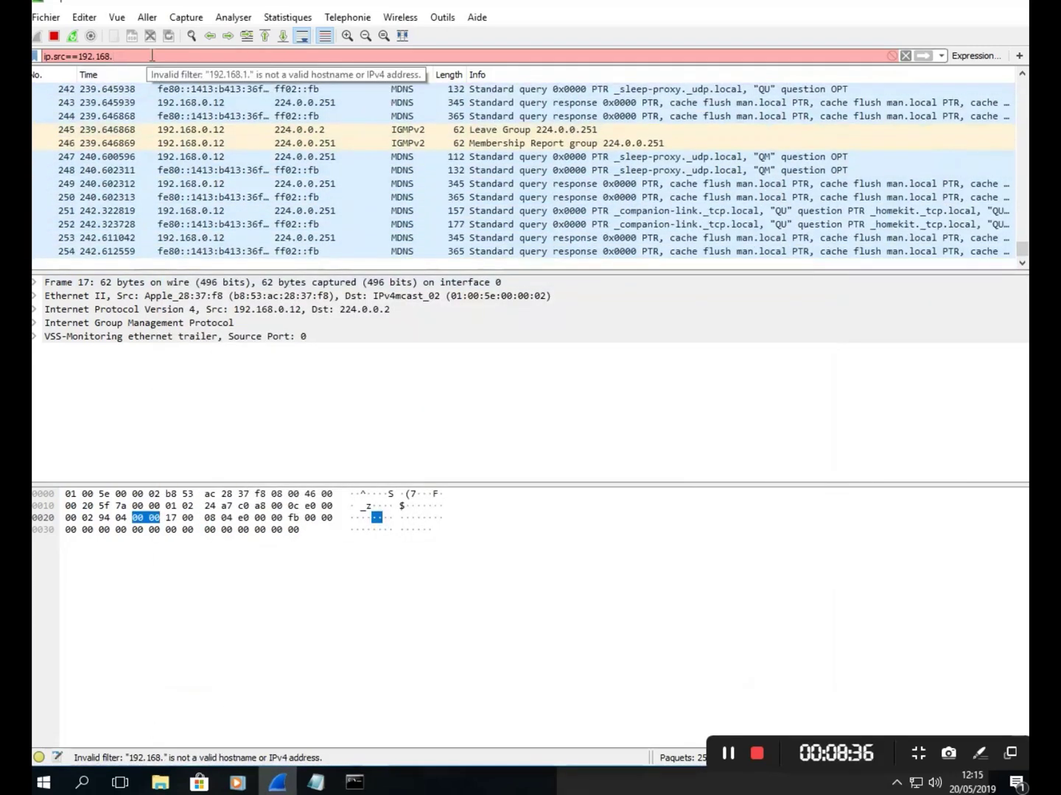
{"action": "type", "text": "0."}
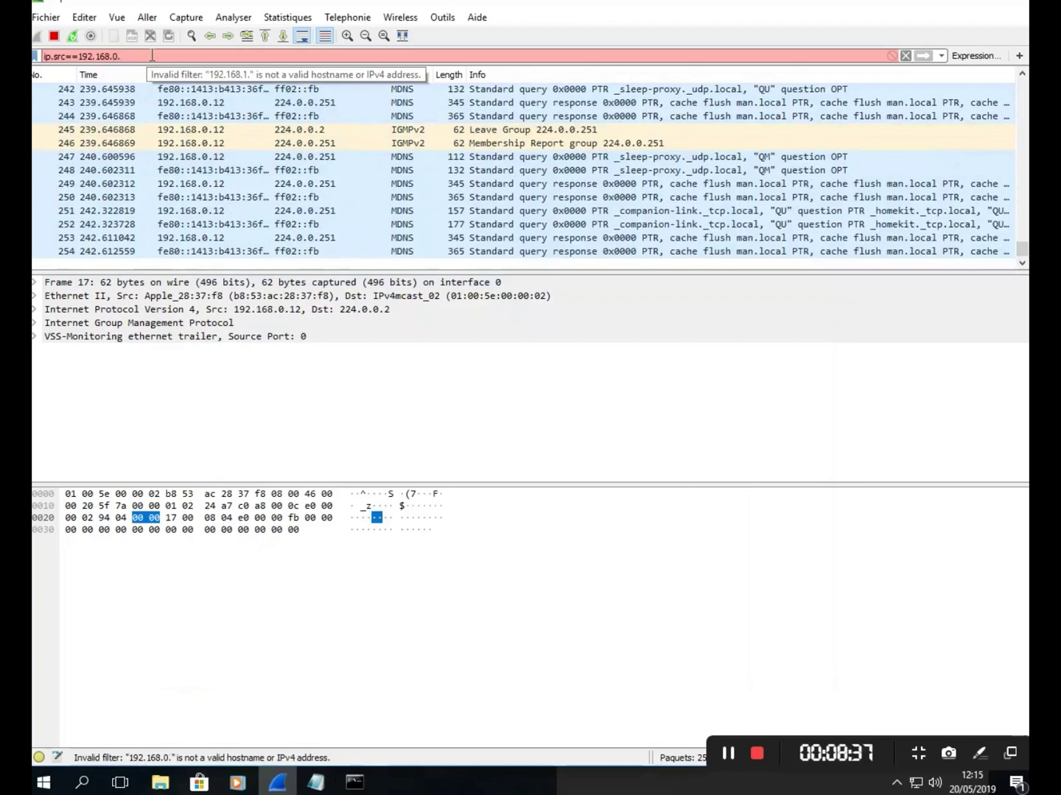
{"action": "type", "text": "11"}
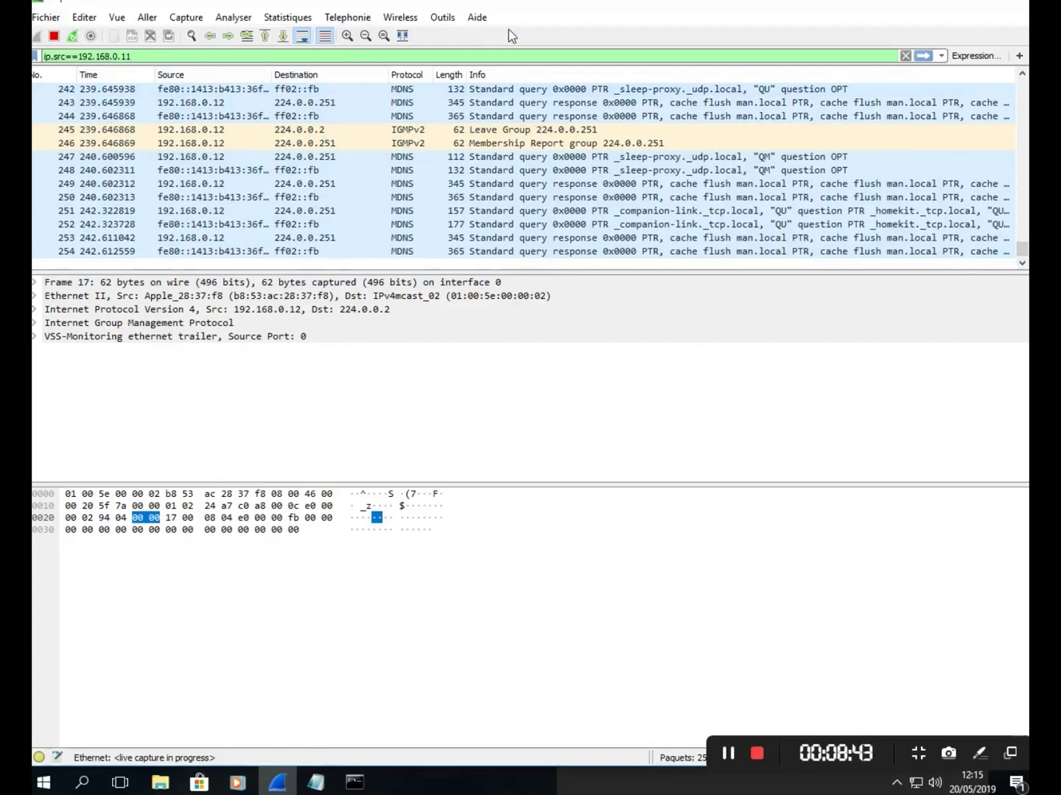
{"action": "left_click", "coordinate": [924, 57]}
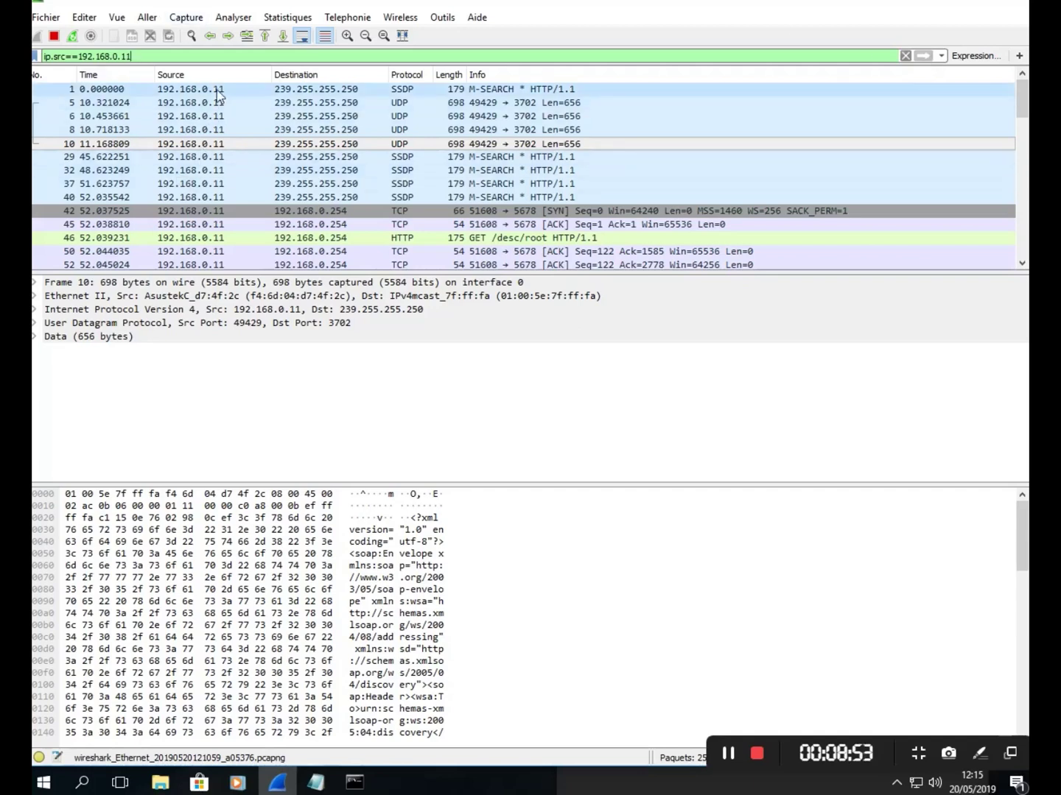
{"action": "scroll", "coordinate": [225, 207], "scroll_direction": "down", "scroll_amount": 2}
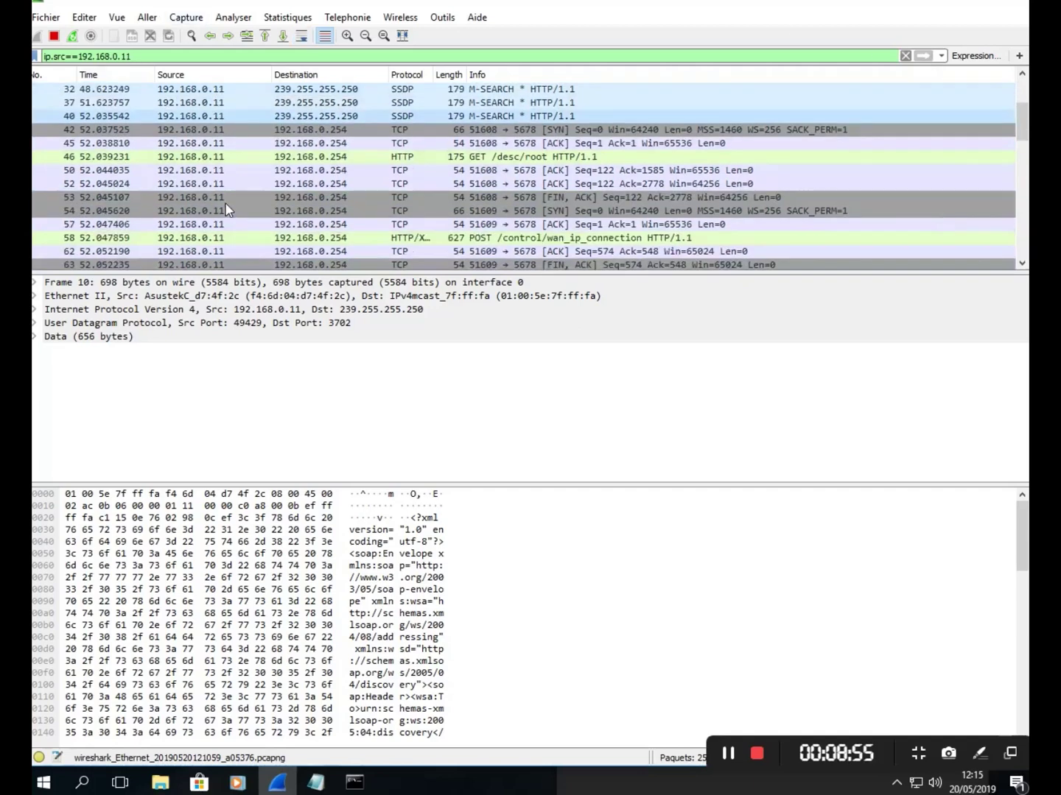
{"action": "scroll", "coordinate": [225, 204], "scroll_direction": "down", "scroll_amount": 5}
{"action": "scroll", "coordinate": [226, 204], "scroll_direction": "up", "scroll_amount": 10}
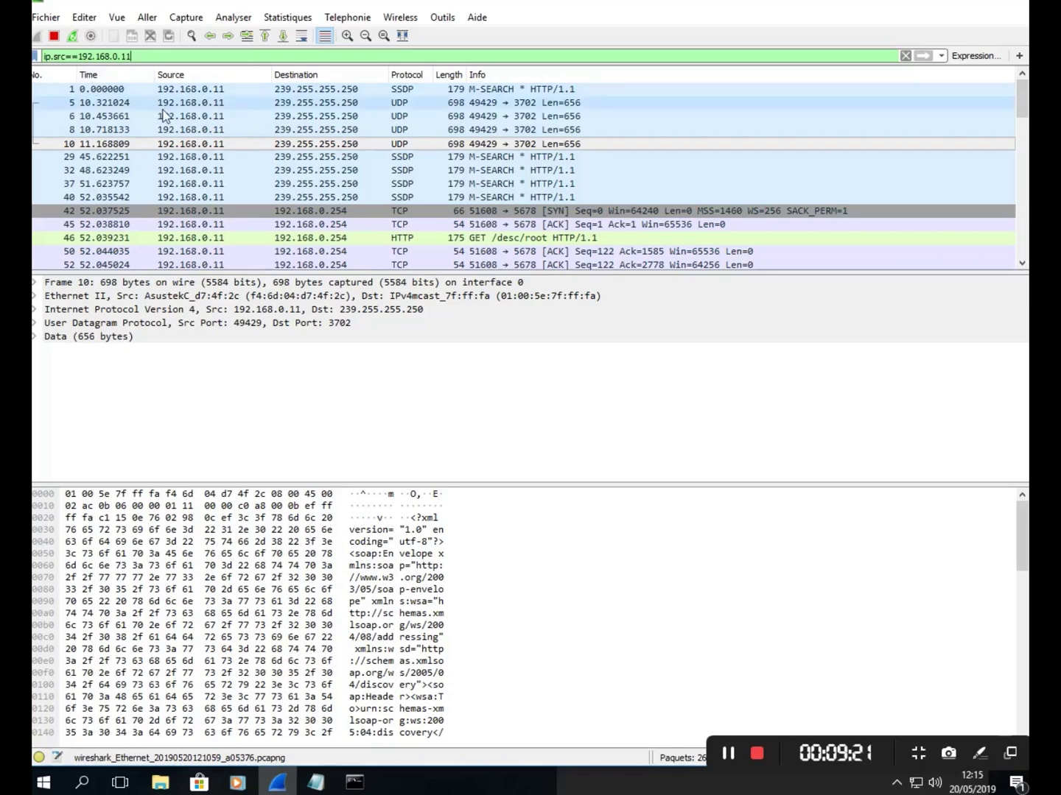
- Select packet 1, the SSDP M-SEARCH from 192.168.0.11 to 239.255.255.250, to view its details
{"action": "left_click", "coordinate": [171, 89]}
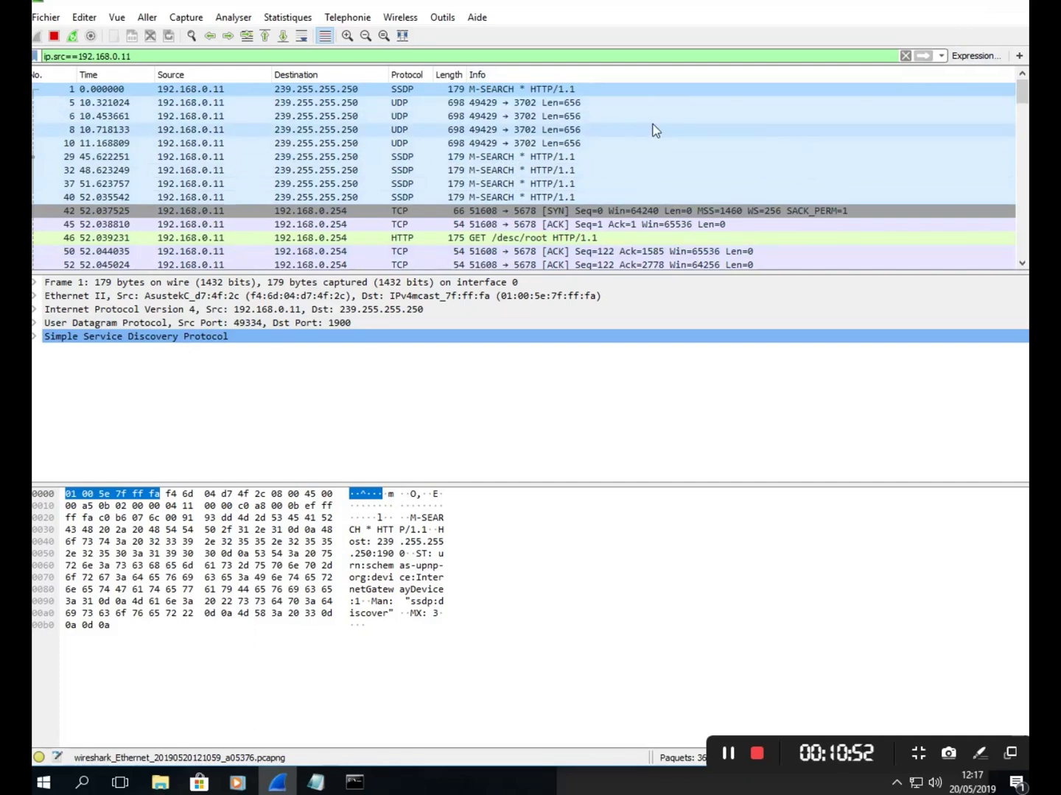
- Cancel the filter-button form, then view packet 37's SSDP M-SEARCH details from port 49334
{"action": "left_click", "coordinate": [1020, 56]}
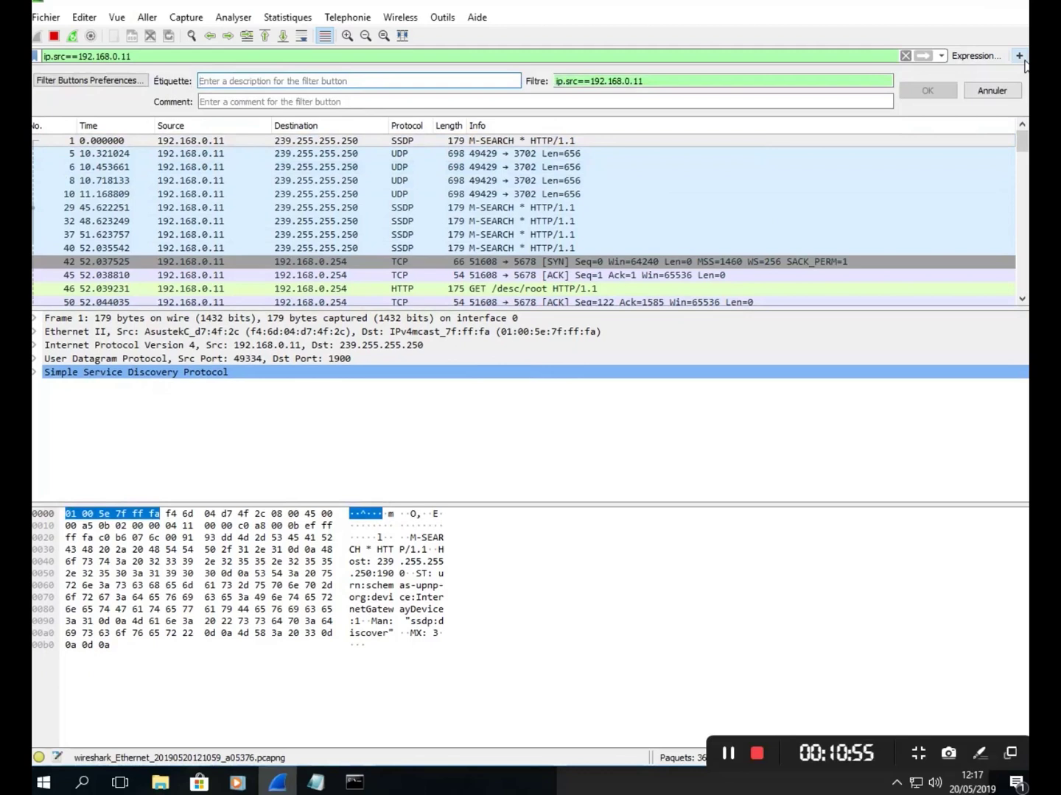
{"action": "left_click", "coordinate": [1019, 56]}
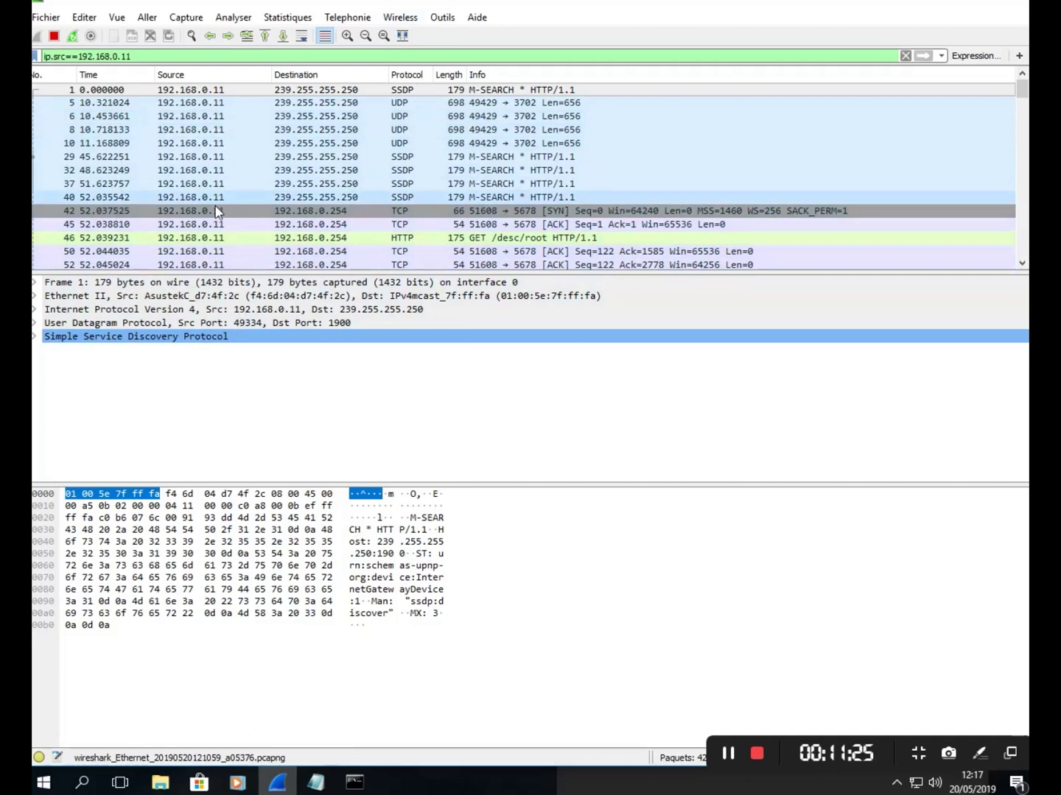
{"action": "left_click", "coordinate": [217, 184]}
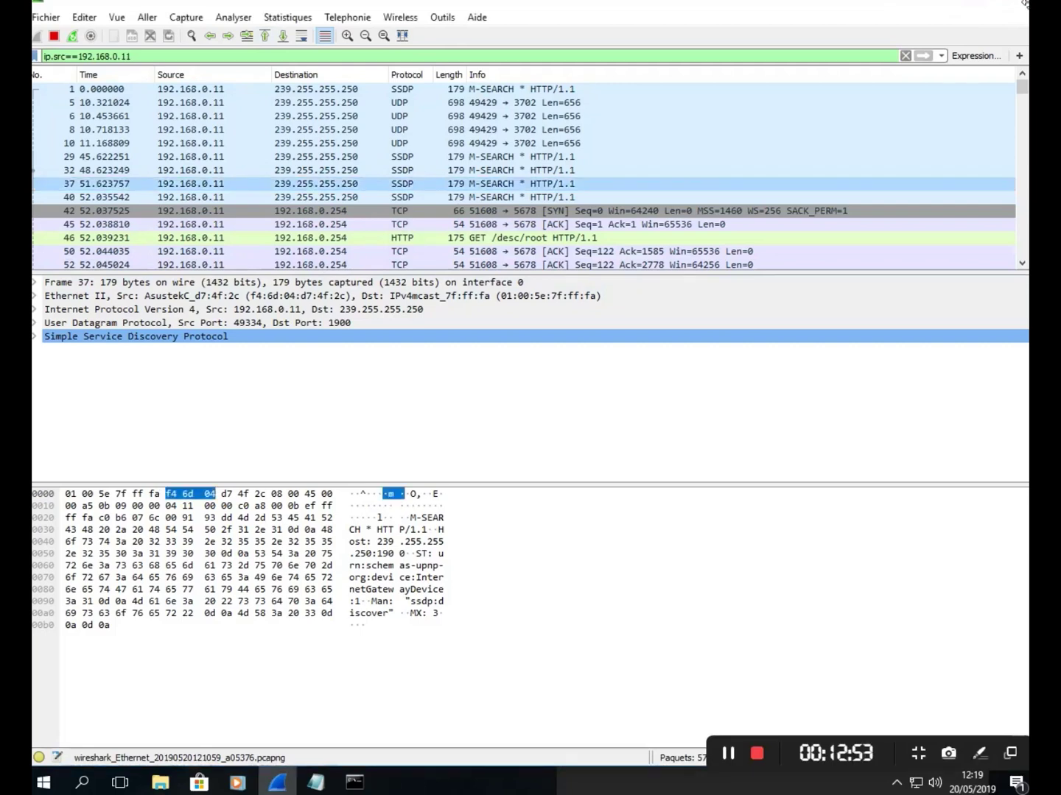
- Close the Notepad note from its taskbar icon with 'Fermer la fenêtre'
{"action": "left_click_drag", "start_coordinate": [799, 6], "coordinate": [802, 6]}
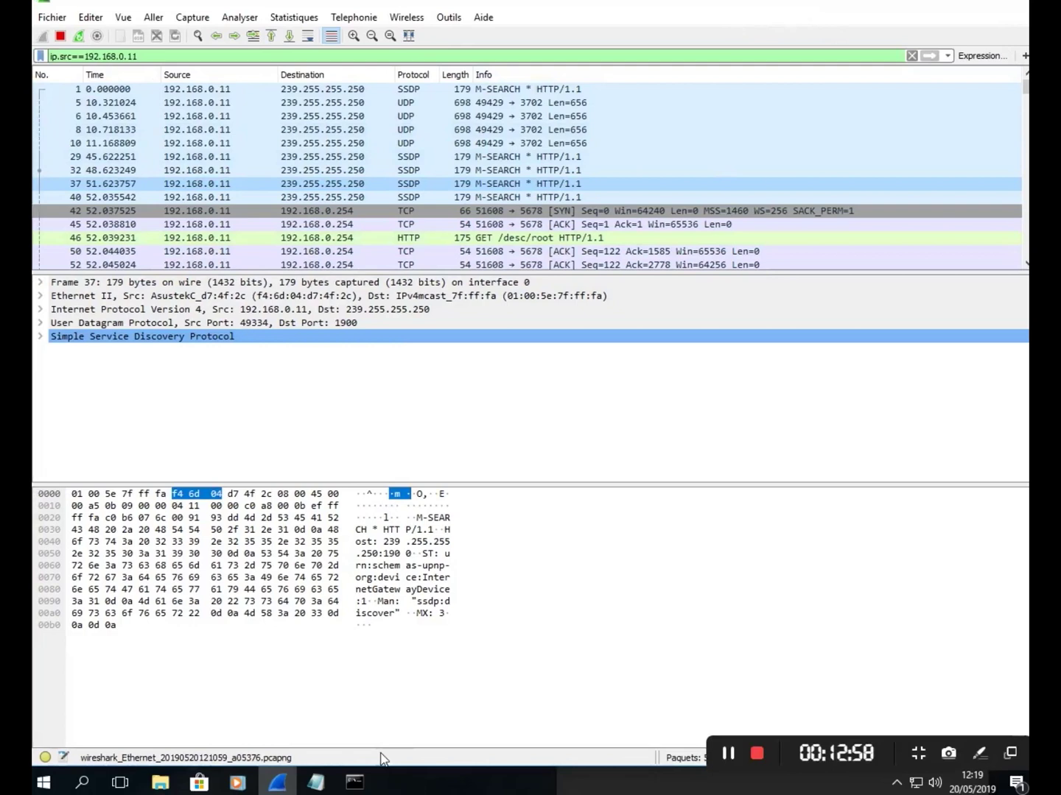
{"action": "left_click", "coordinate": [317, 783]}
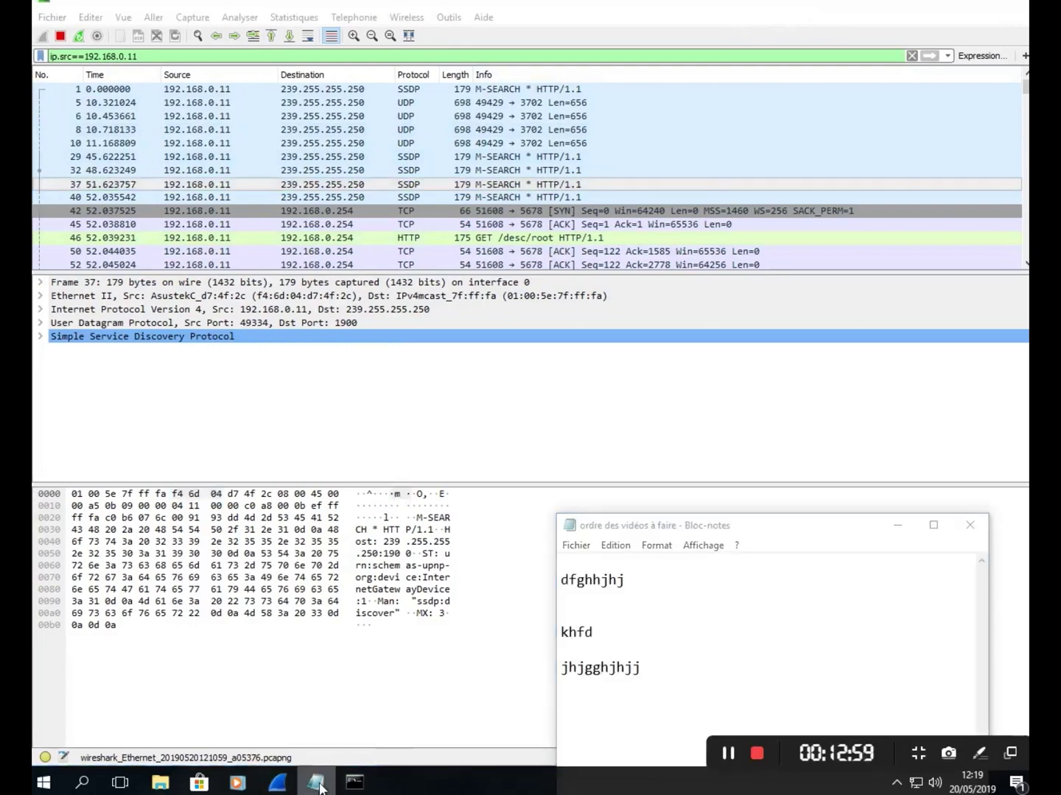
{"action": "right_click", "coordinate": [319, 782]}
{"action": "left_click", "coordinate": [324, 754]}
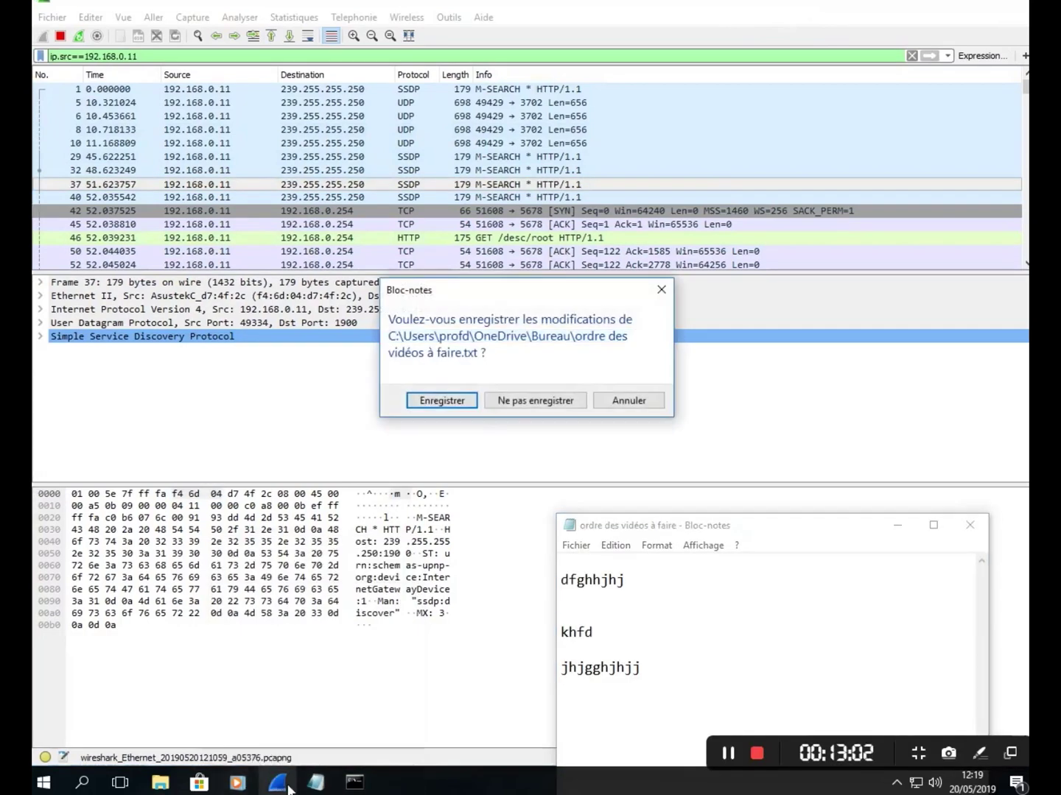
- Close Wireshark from its taskbar icon, bringing up the stop-and-save capture prompt
{"action": "left_click", "coordinate": [280, 784]}
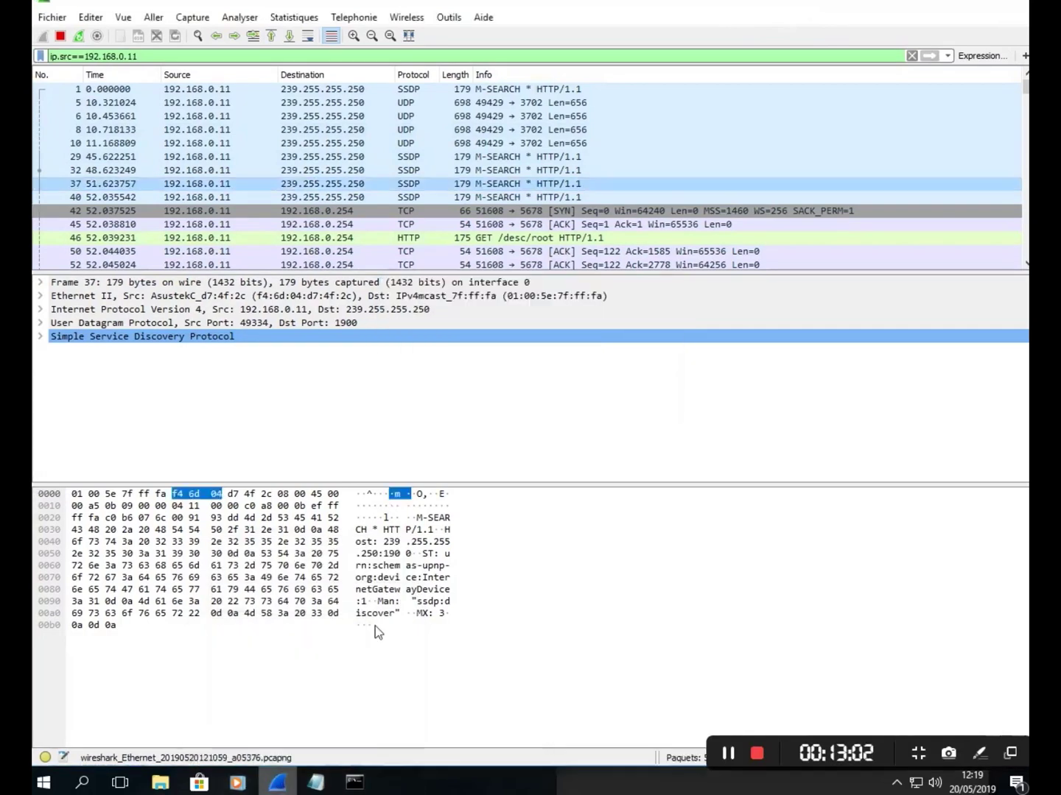
{"action": "right_click", "coordinate": [280, 783]}
{"action": "left_click", "coordinate": [277, 749]}
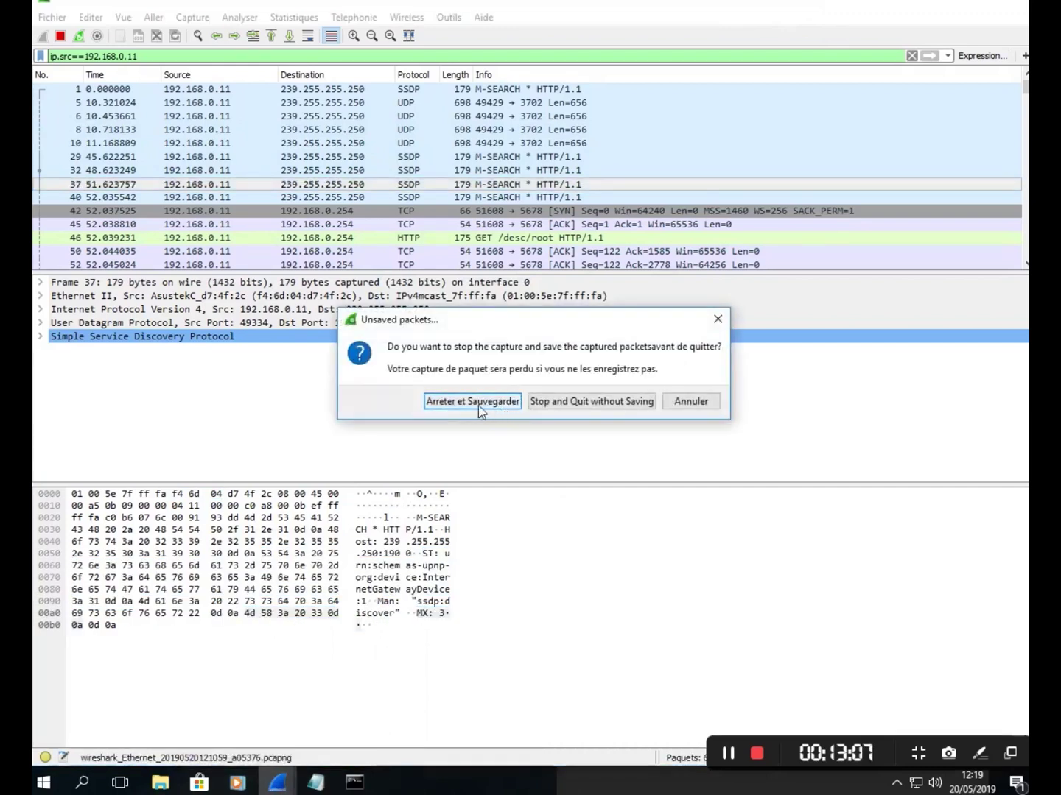
- Quit Wireshark and Notepad without saving, then reopen 'ordre des vidéos à faire' at the upper left
{"action": "left_click", "coordinate": [573, 406]}
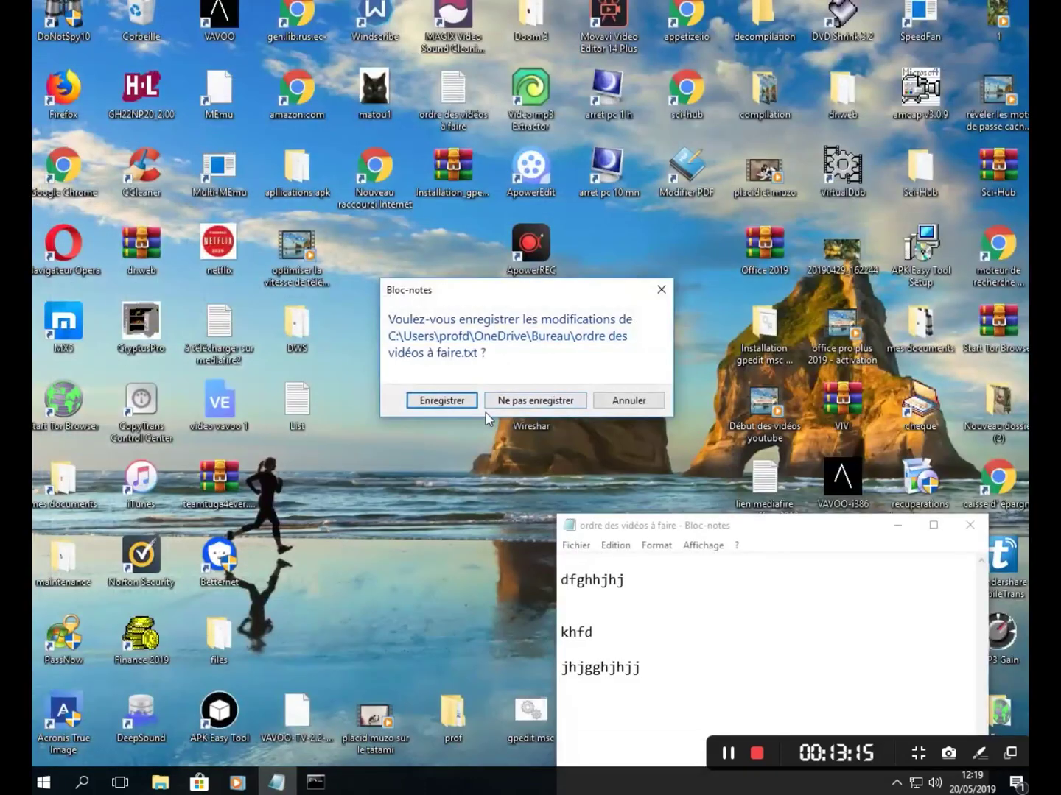
{"action": "left_click", "coordinate": [538, 401]}
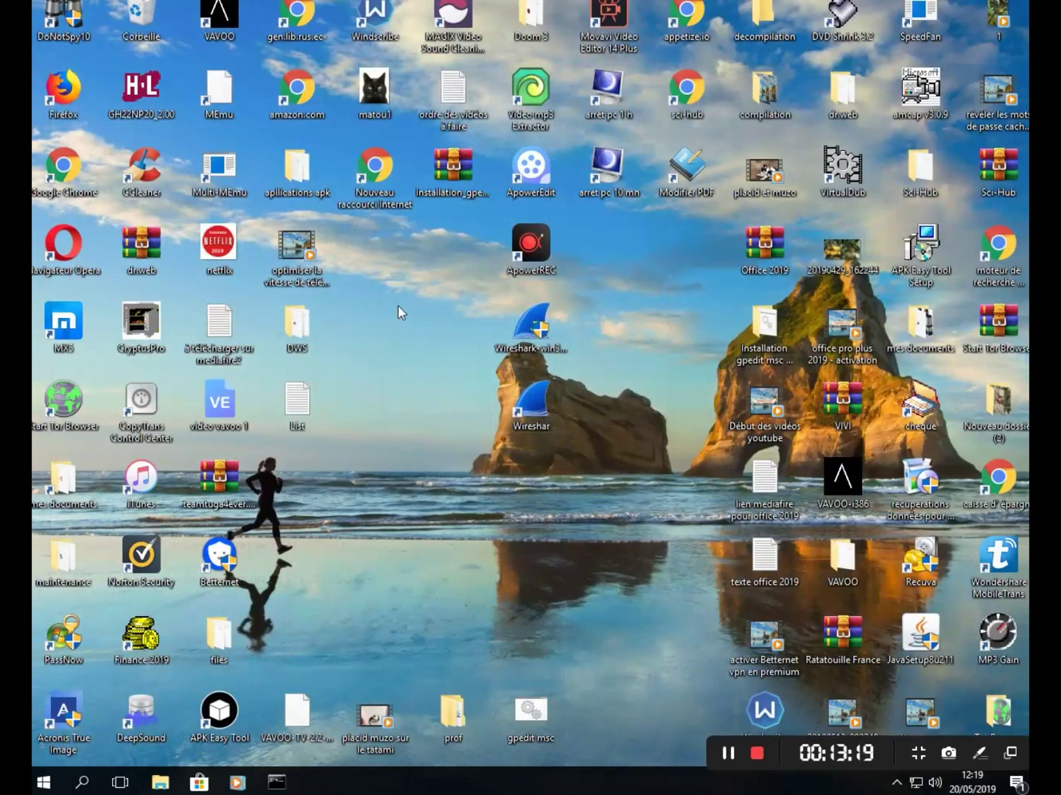
{"action": "double_click", "coordinate": [465, 83]}
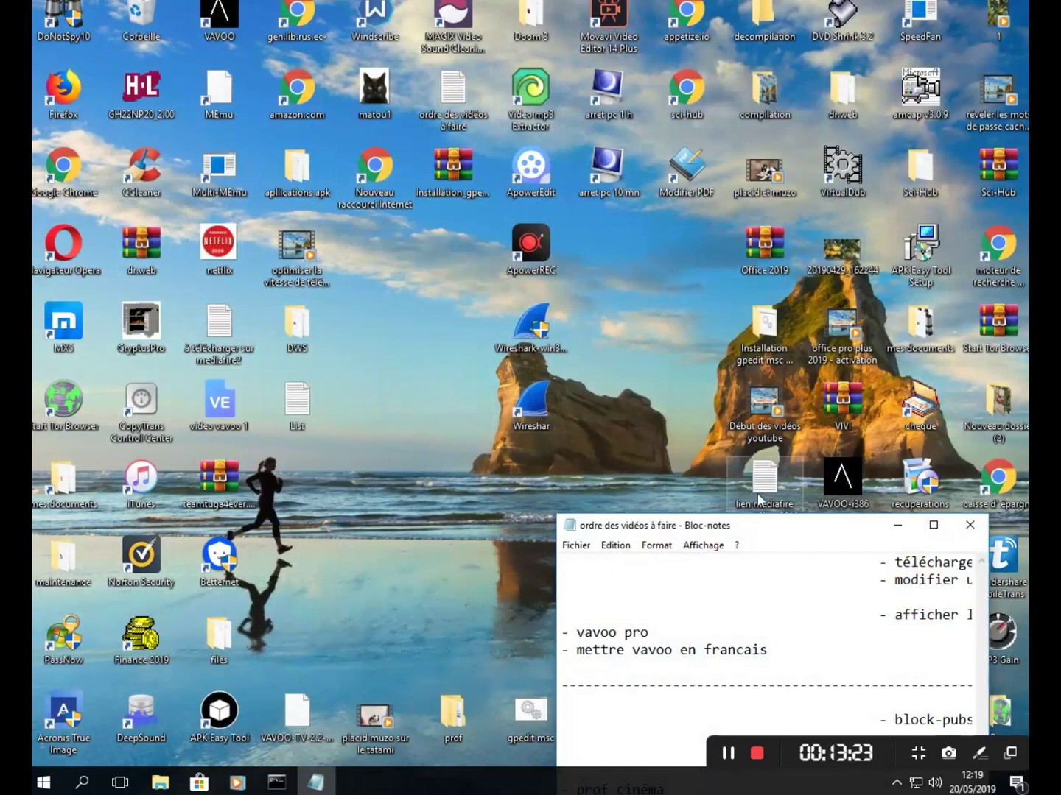
{"action": "left_click_drag", "start_coordinate": [782, 529], "coordinate": [480, 112]}
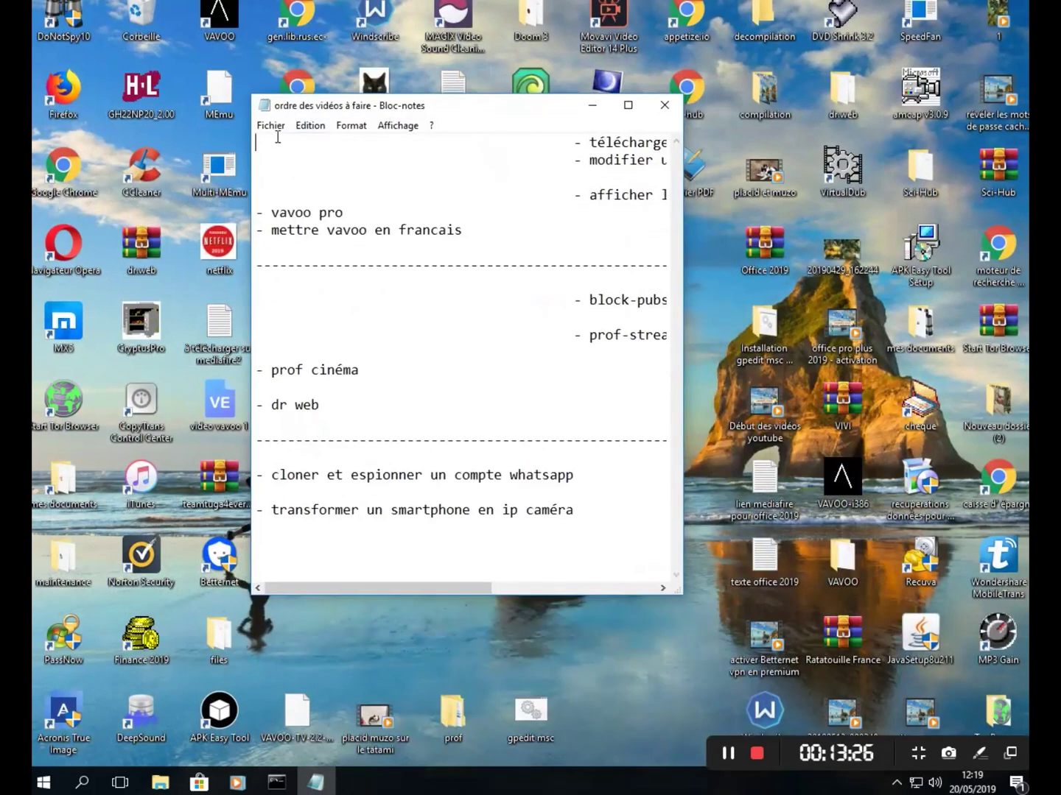
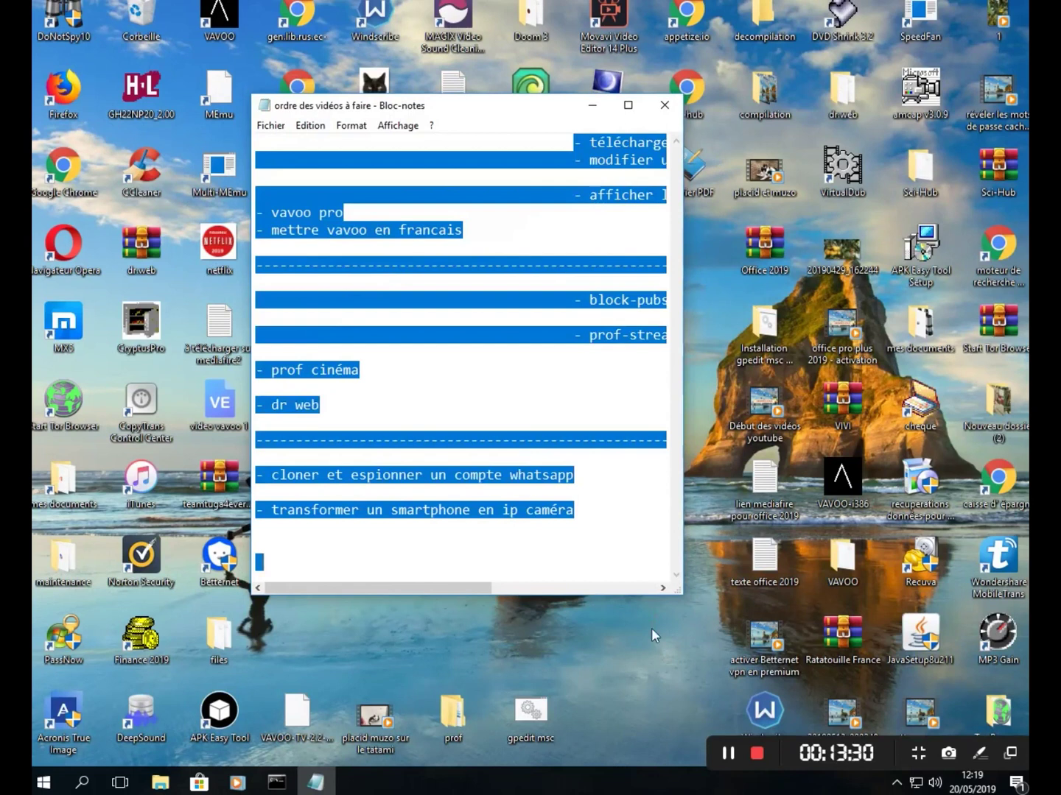
- Delete all the selected to-do text, move the Notepad window lower and put the caret on line 1
{"action": "key", "text": "Delete"}
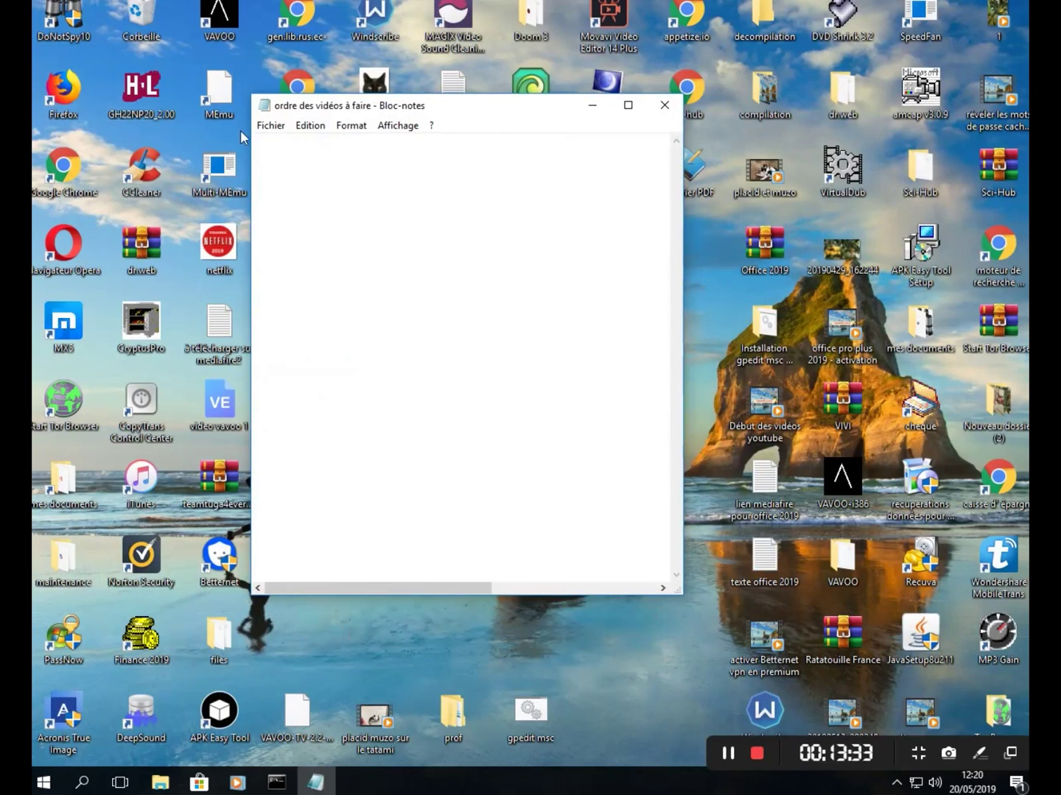
{"action": "left_click", "coordinate": [328, 207]}
{"action": "left_click_drag", "start_coordinate": [453, 110], "coordinate": [475, 289]}
{"action": "left_click", "coordinate": [290, 329]}
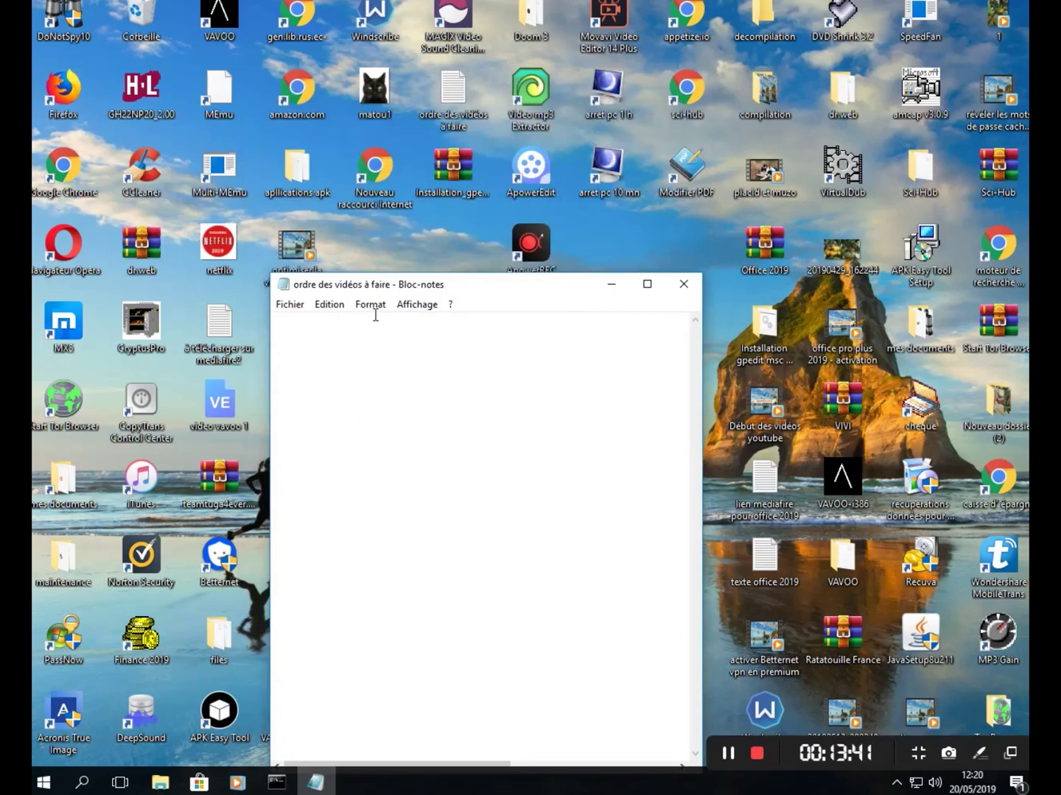
- Type the sample password on the first line and start a new line below it
{"action": "left_click_drag", "start_coordinate": [472, 289], "coordinate": [481, 339]}
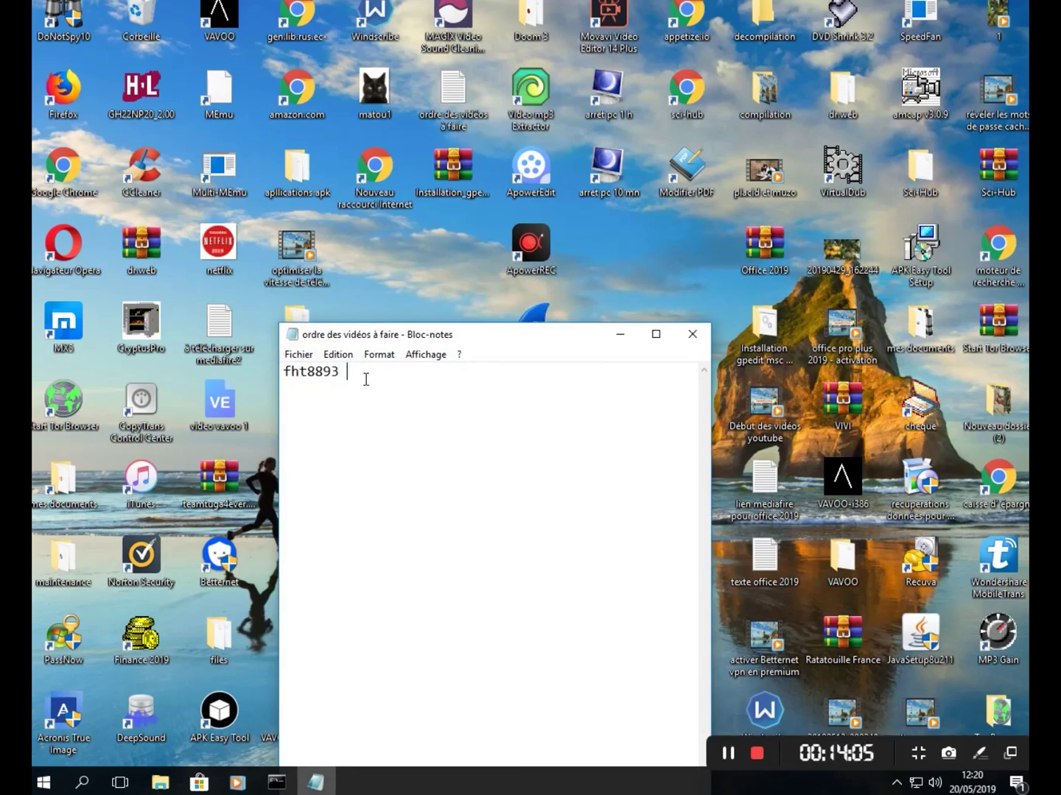
{"action": "key", "text": "Return"}
- Rebuild the same password on a lower line, adding characters at the line start
{"action": "type", "text": "93"}
{"action": "left_click", "coordinate": [284, 426]}
{"action": "key", "text": "Home"}
{"action": "left_click", "coordinate": [286, 425]}
{"action": "type", "text": "h"}
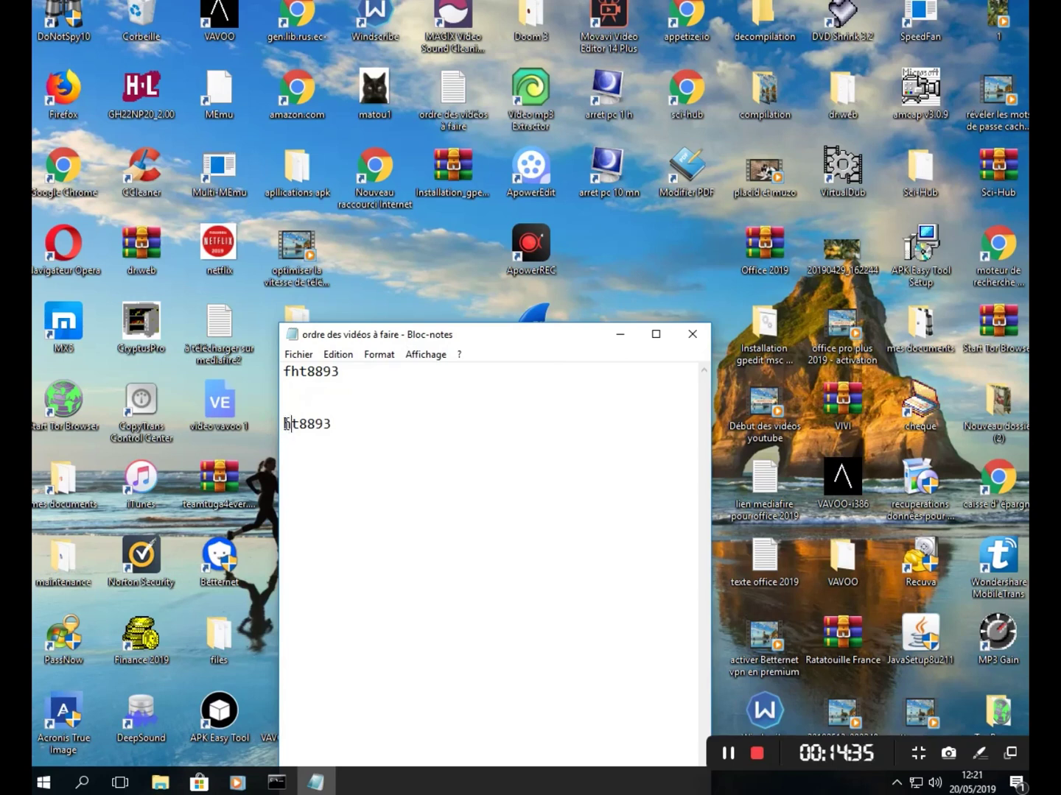
{"action": "key", "text": "Left"}
{"action": "type", "text": "f"}
- Select and delete the lower copy of the password, leaving an empty line for the new entry
{"action": "left_click", "coordinate": [366, 370]}
{"action": "left_click_drag", "start_coordinate": [347, 424], "coordinate": [273, 422]}
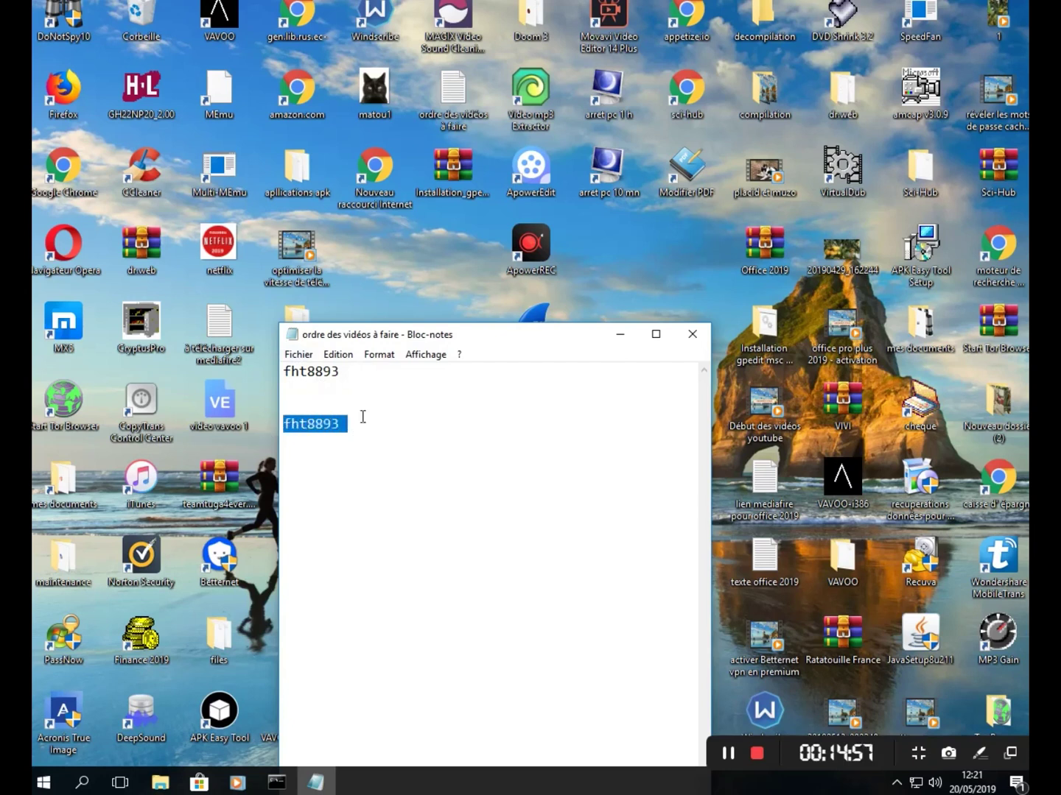
{"action": "key", "text": "Delete"}
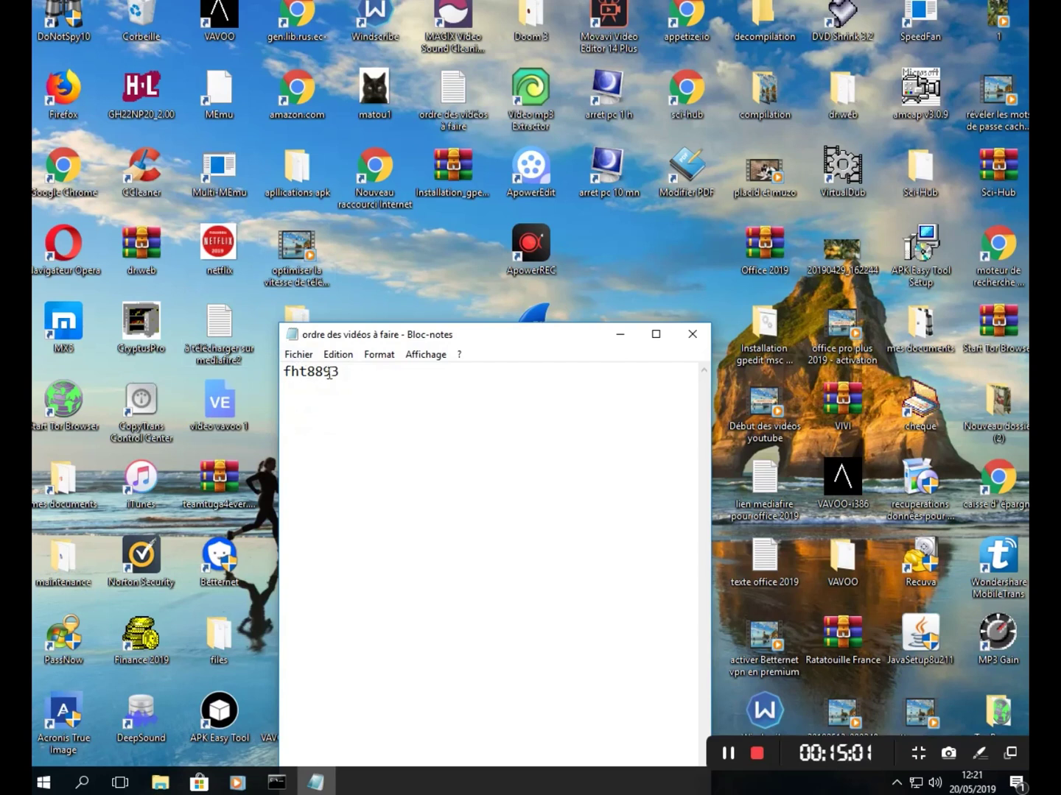
{"action": "key", "text": "Return"}
{"action": "key", "text": "Return"}
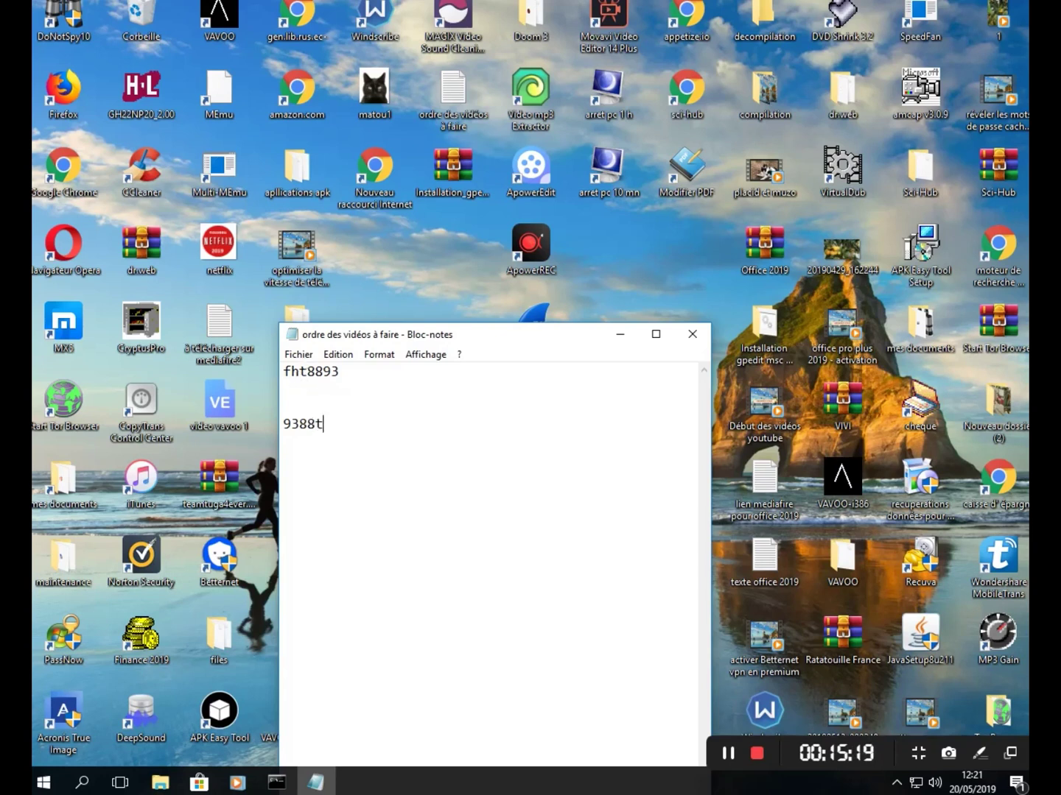
- Type the password reversed on the lower line, then close Notepad to bring up the save prompt
{"action": "left_click", "coordinate": [700, 342]}
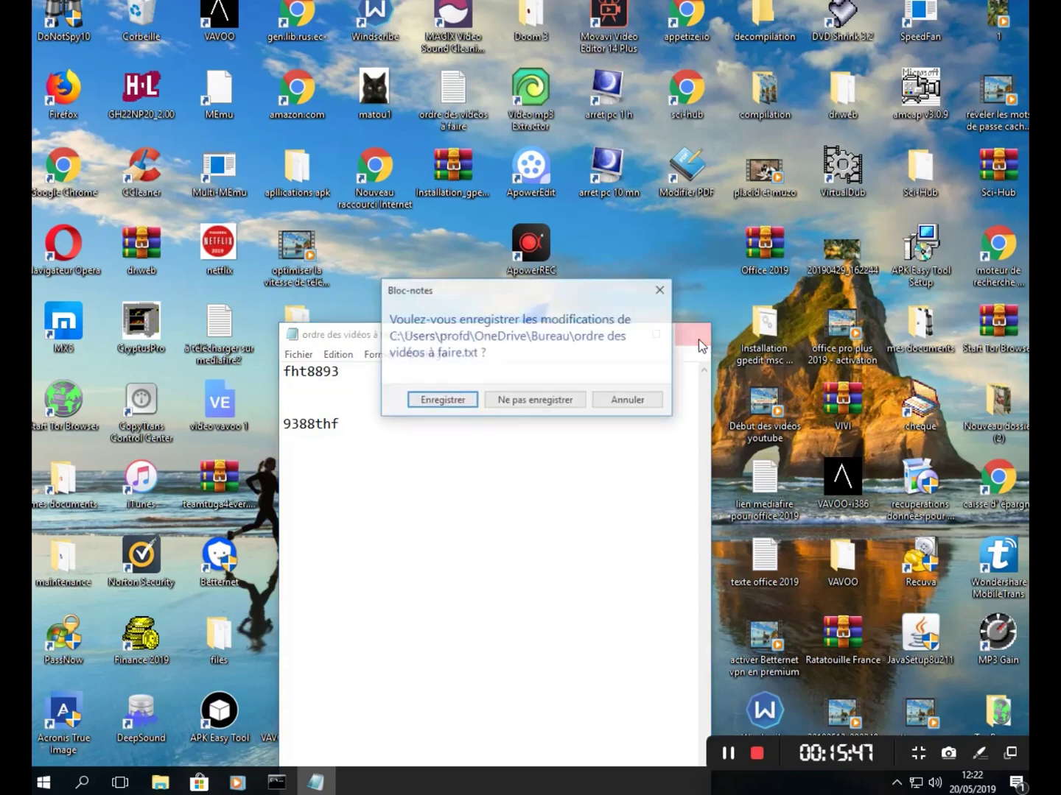